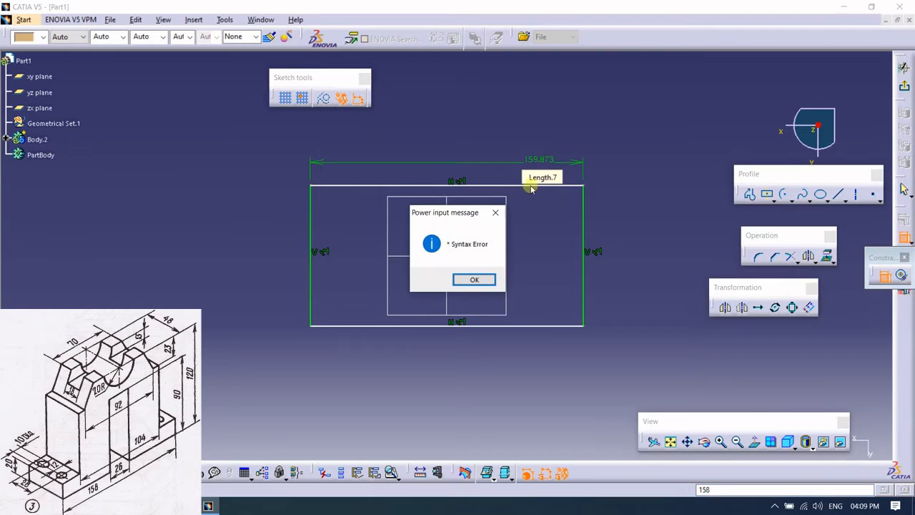
Step: Set the length of the base rectangle to 158 mm
key("Return")
double_click(533, 162)
key("Return")
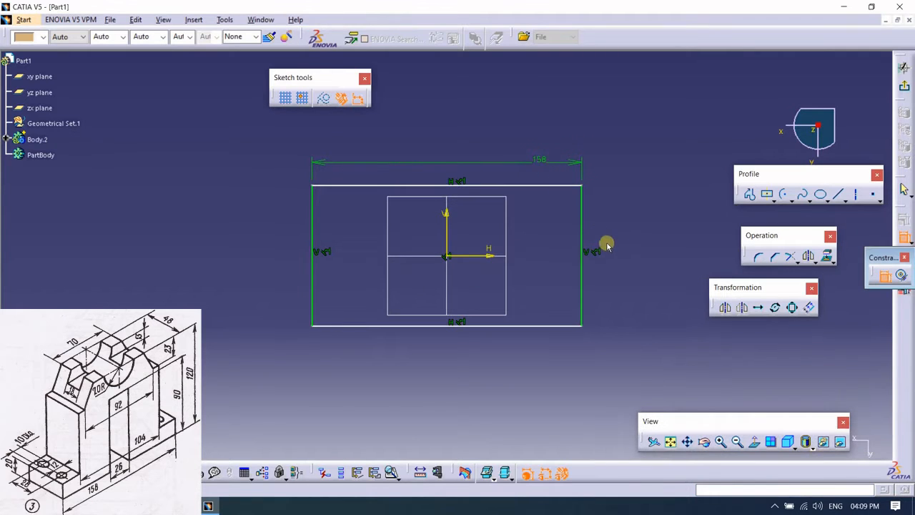
Step: Dimension the height of the base rectangle and set it to 48 mm
left_click(581, 208)
left_click(603, 210)
double_click(603, 213)
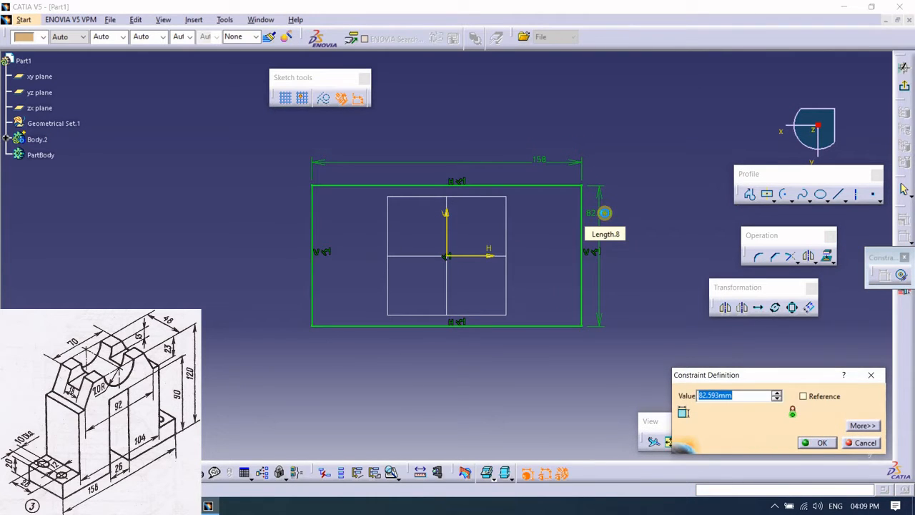
type("48")
key("Return")
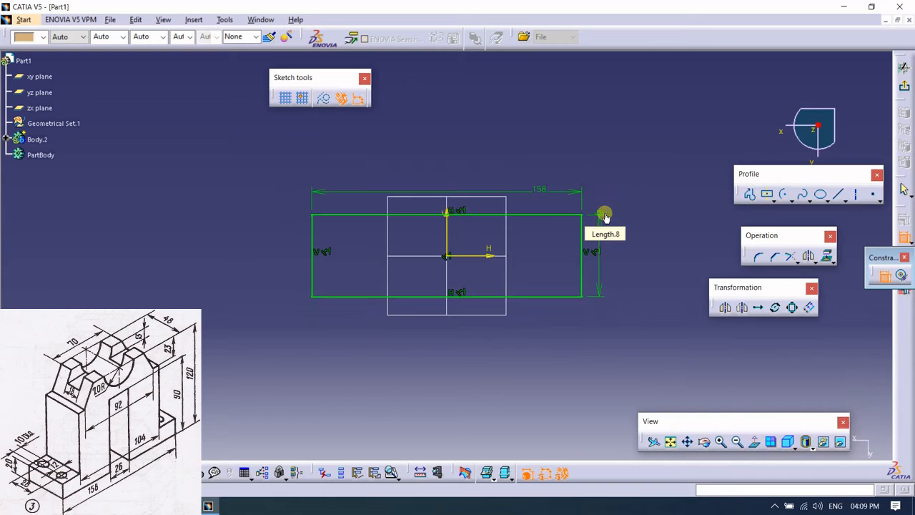
Step: Leave the sketch and pad the base rectangle into a solid plate with the preset length
left_click(905, 85)
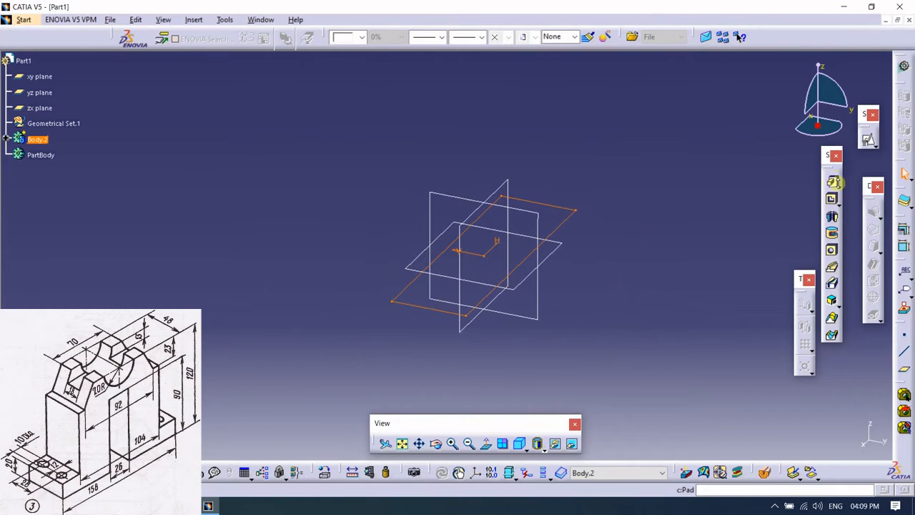
left_click(833, 181)
key("Return")
Step: Start a positioned sketch on the zx plane and draw an upright centered rectangle about 70 mm wide and 131 mm high across the plate
middle_click_drag(784, 284, 416, 374)
middle_click_drag(577, 176, 568, 206)
left_click(530, 246)
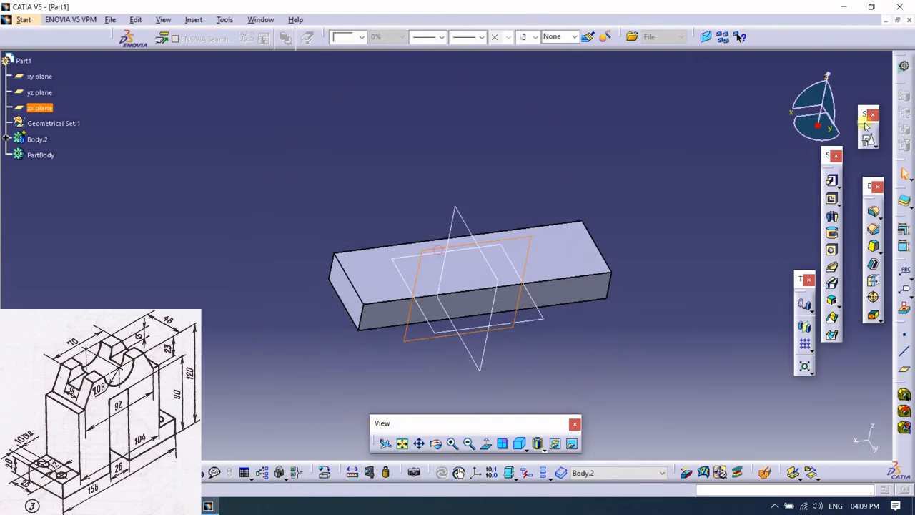
left_click(868, 139)
left_click(811, 436)
left_click(768, 194)
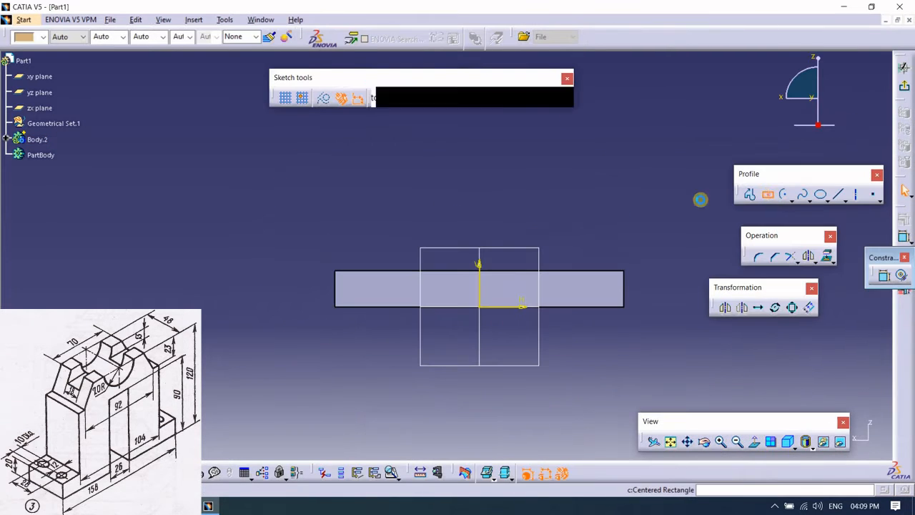
left_click(483, 167)
left_click(544, 291)
middle_click_drag(574, 206, 556, 278)
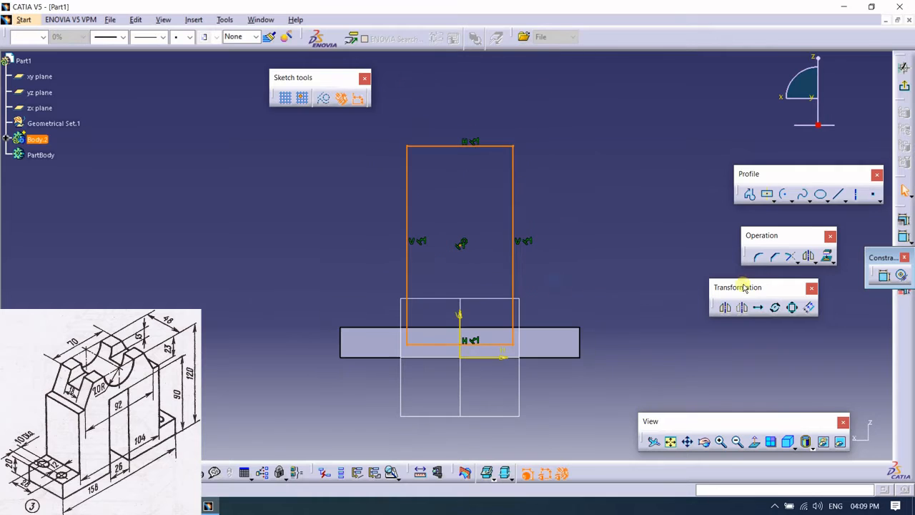
Step: Make the rectangle's lower edge coincident with the plate's bottom edge and dimension the rectangle's height to 97 mm
left_click(885, 276)
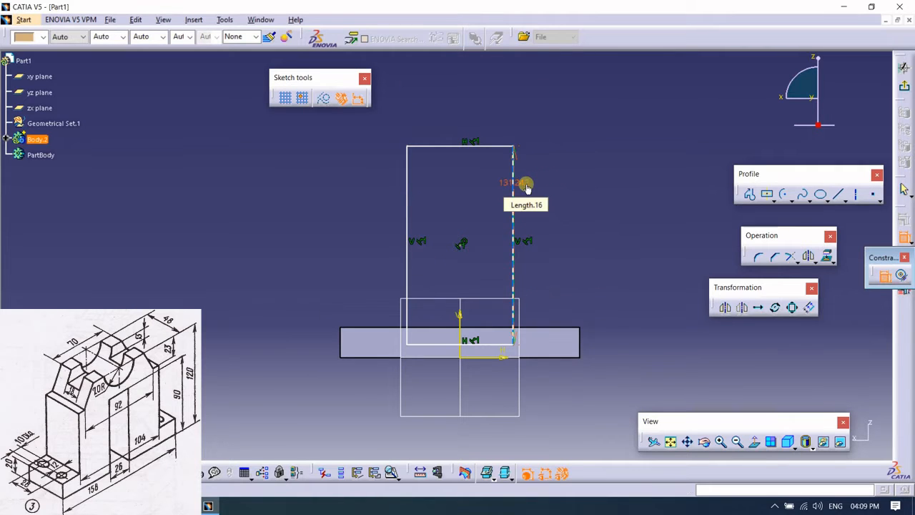
left_click(453, 344)
left_click(564, 358)
right_click(599, 276)
left_click(628, 370)
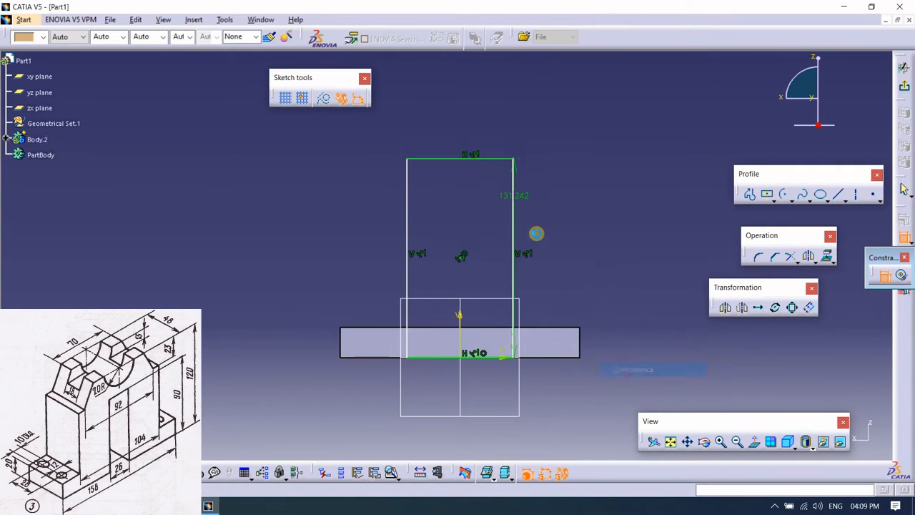
double_click(526, 195)
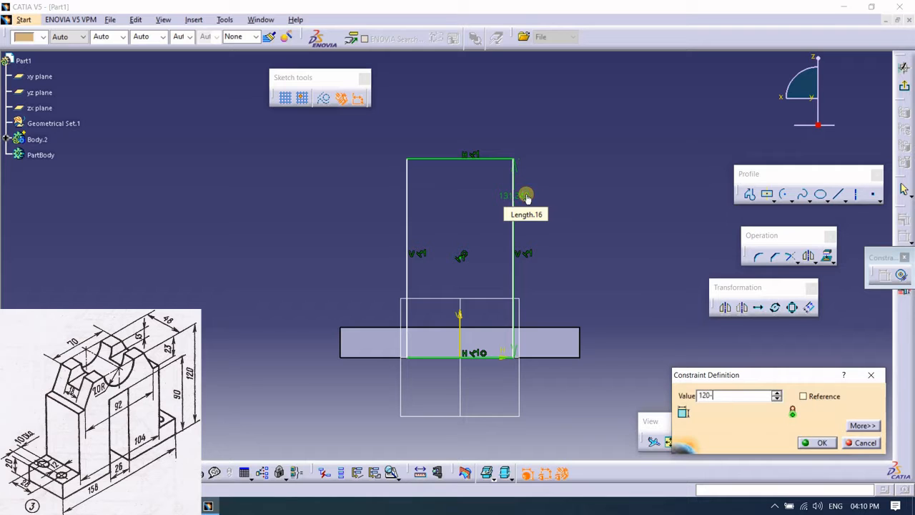
key("Return")
Step: Dimension the width of the upright rectangle and set it to 104 mm
left_click(456, 211)
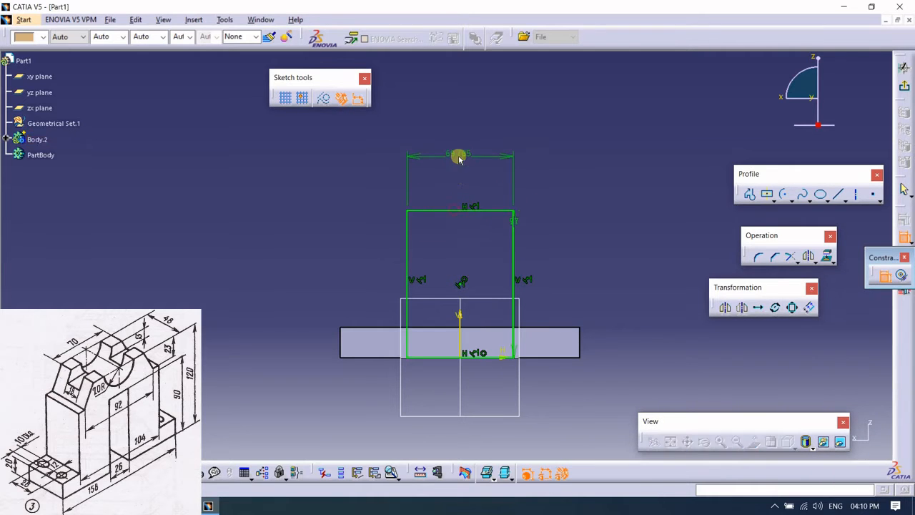
double_click(460, 151)
middle_click_drag(429, 168, 425, 208)
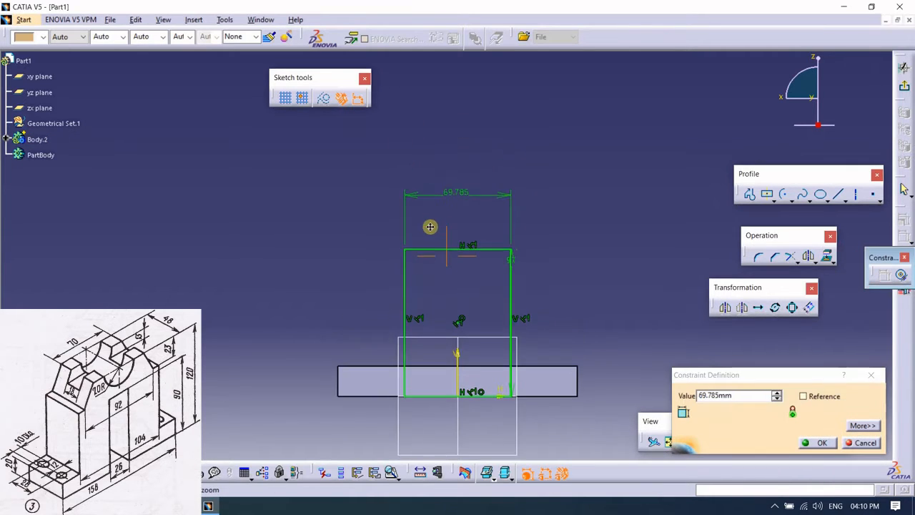
type("10")
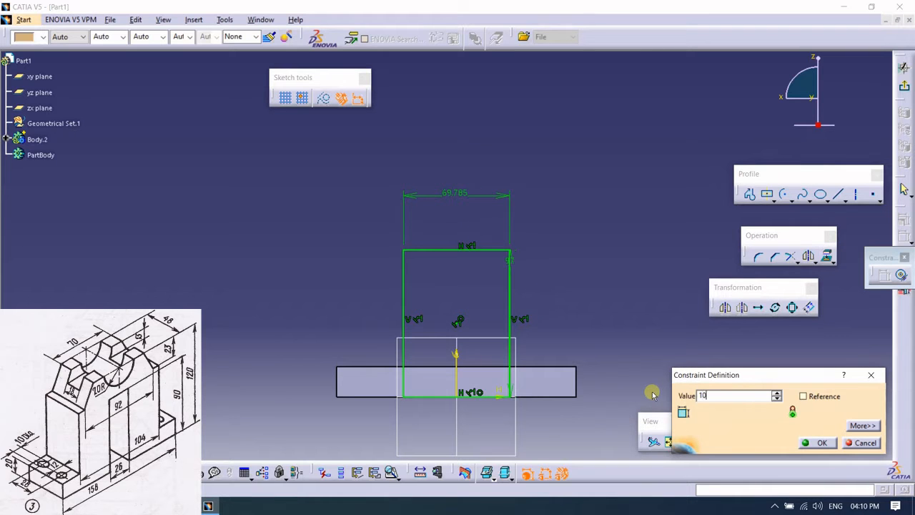
type("4")
key("Return")
Step: Pad the upright rectangle with mirrored extent and a length of 24 mm
left_click(908, 88)
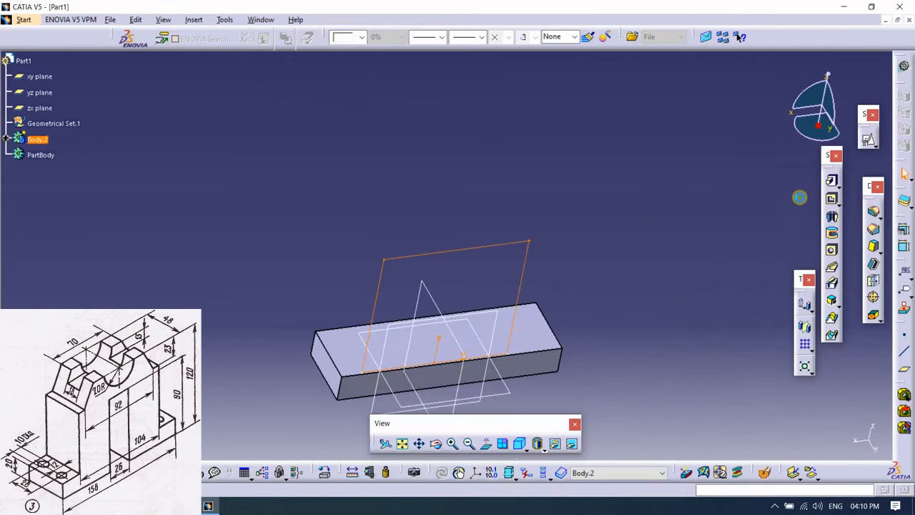
left_click(833, 181)
mouse_move(458, 256)
middle_mouse_down()
mouse_move(425, 272)
mouse_move(485, 318)
mouse_move(514, 315)
mouse_move(523, 286)
middle_mouse_up()
left_click(692, 355)
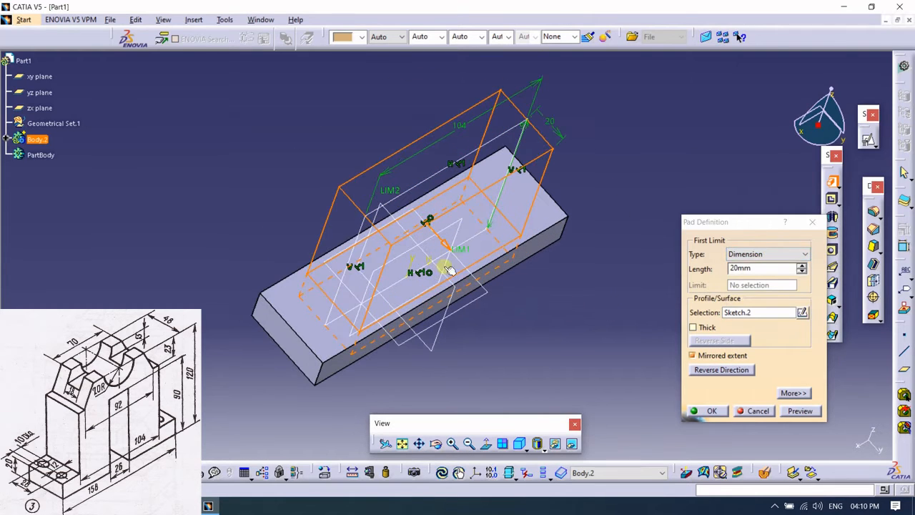
left_click_drag(458, 250, 466, 262)
middle_click_drag(508, 297, 509, 287)
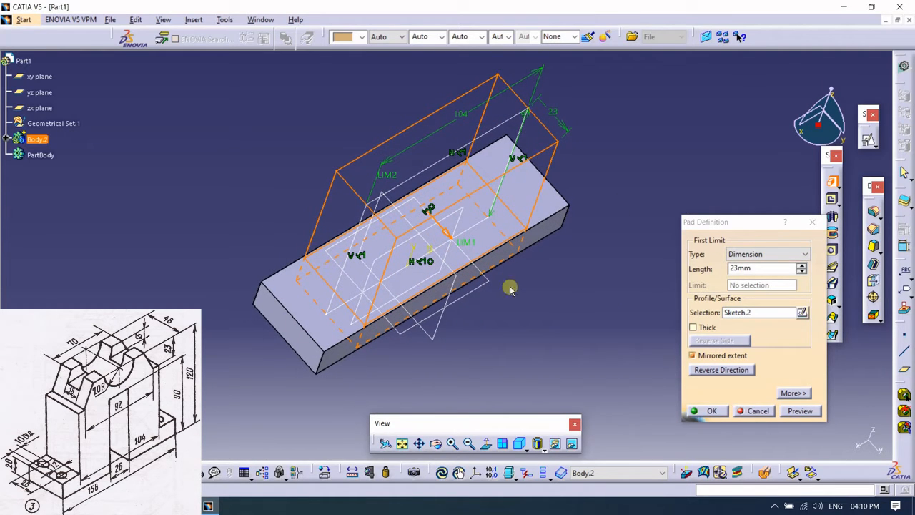
double_click(748, 268)
key("Return")
Step: Start a positioned sketch on the body's front face and draw a closed trapezoid above it, about 58 mm wide on top and 79 mm at its base
middle_click_drag(541, 214, 490, 225)
left_click(494, 226)
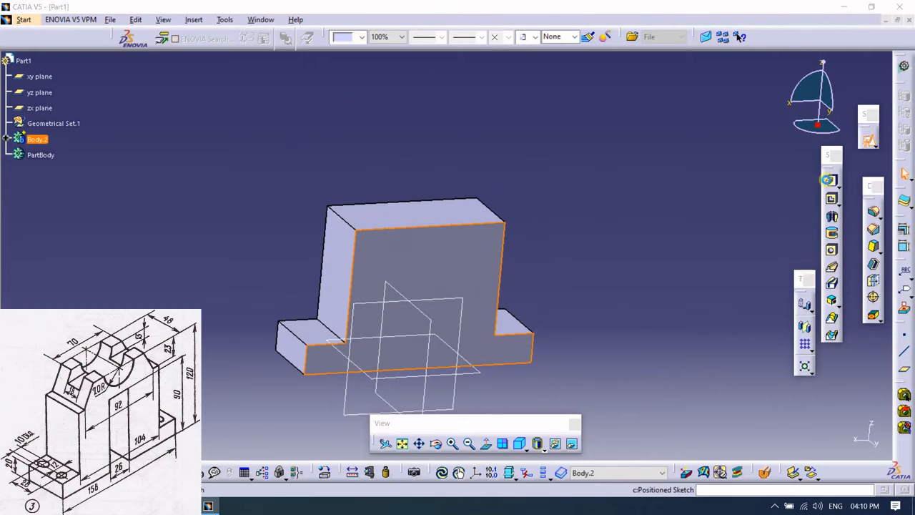
left_click(868, 139)
left_click(813, 439)
left_click(750, 194)
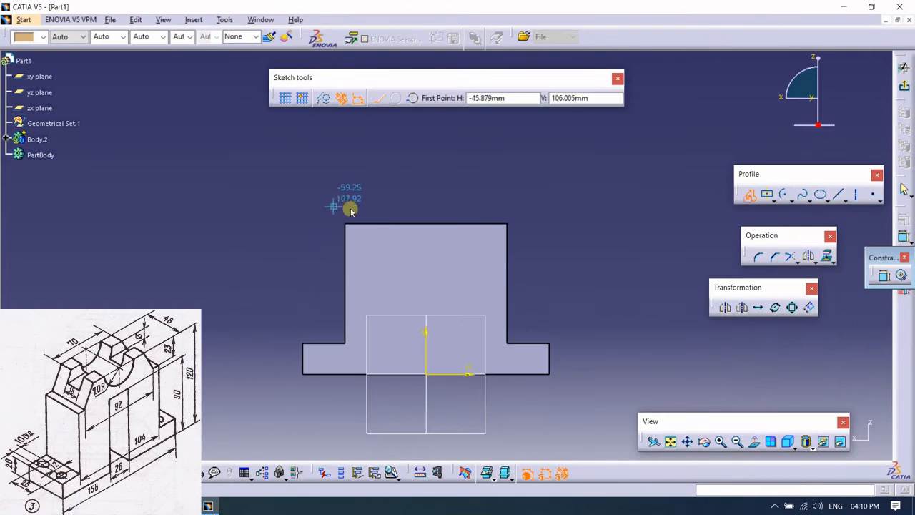
left_click(371, 207)
left_click(387, 161)
left_click(479, 160)
left_click(494, 207)
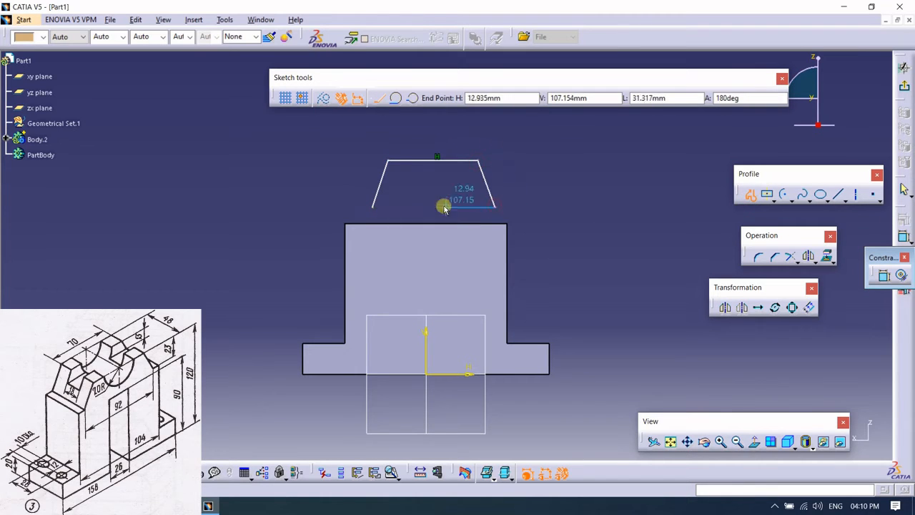
left_click(371, 207)
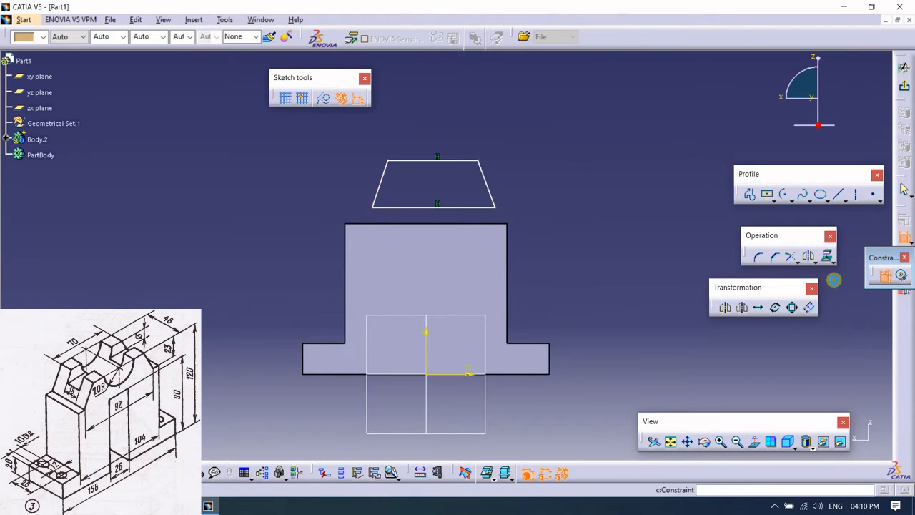
Step: Make the trapezoid's top corners symmetric about the vertical axis and its base coincident with the block's top edge
right_click(482, 164)
left_click(517, 254)
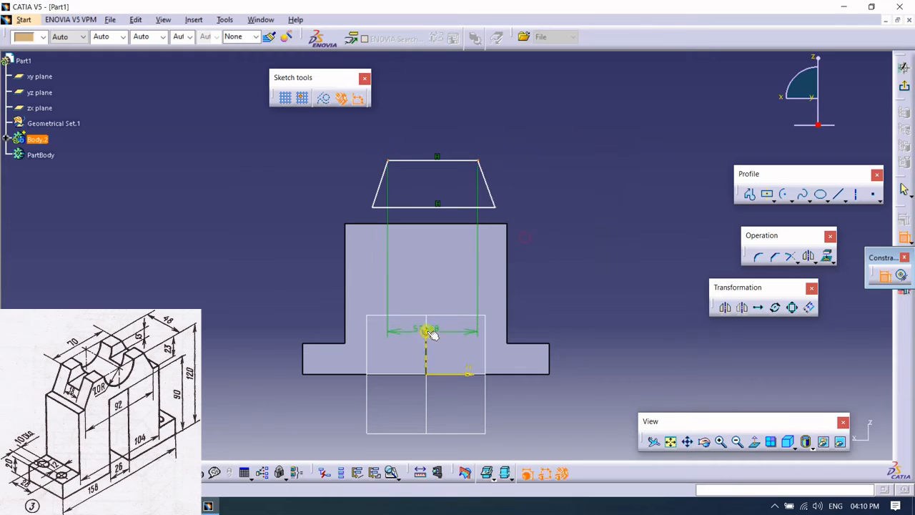
left_click(404, 223)
right_click(640, 185)
left_click(633, 270)
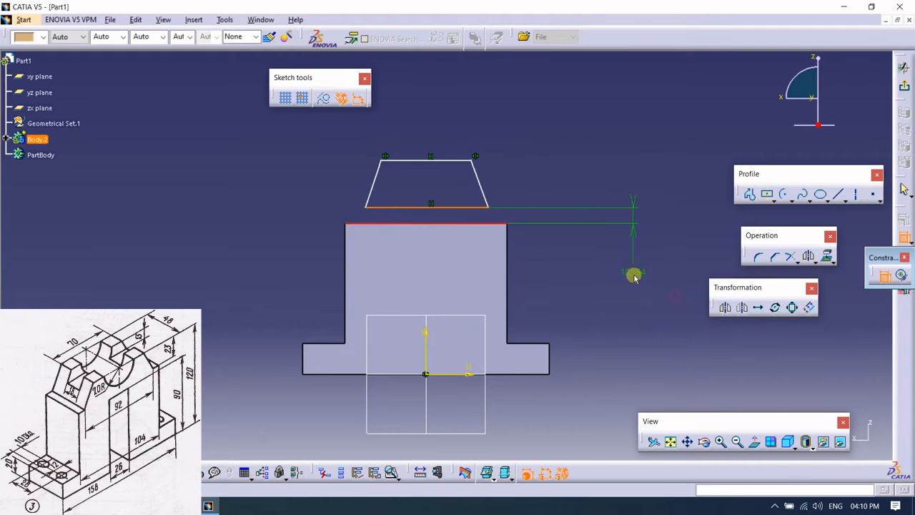
right_click(637, 258)
left_click(663, 353)
Step: Dimension the trapezoid's top edge to 70 mm and its base to 92 mm
left_click(450, 152)
double_click(450, 151)
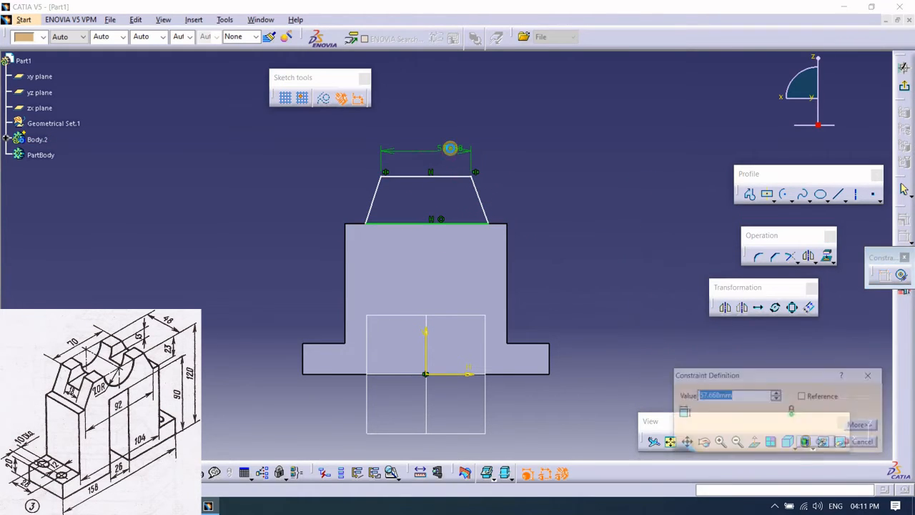
type("70")
key("Return")
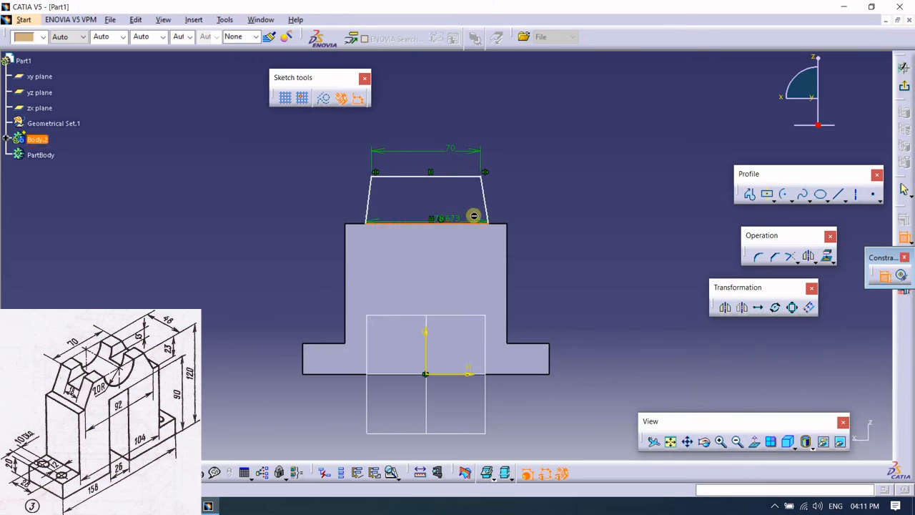
left_click(527, 198)
double_click(529, 199)
type("90")
key("Return")
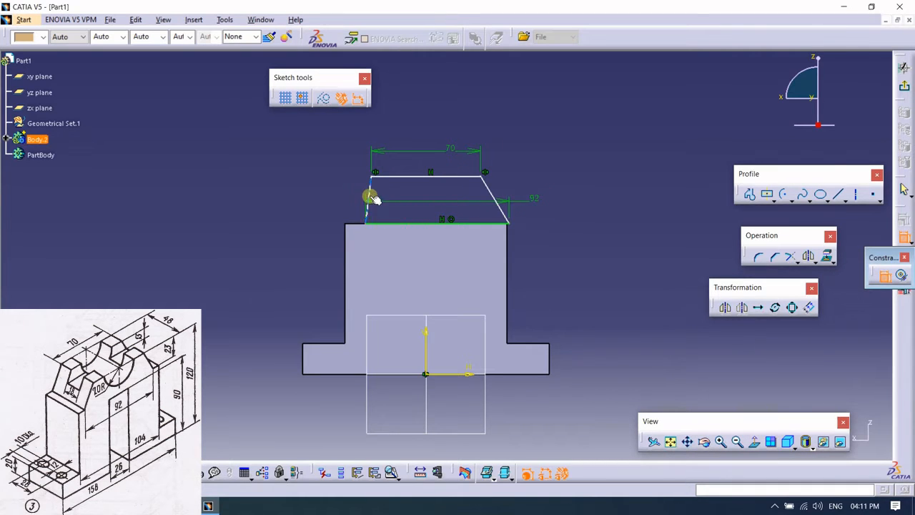
Step: Make the trapezoid's slanted sides symmetric about the vertical axis and dimension its height to 23 mm
right_click(496, 154)
left_click(523, 241)
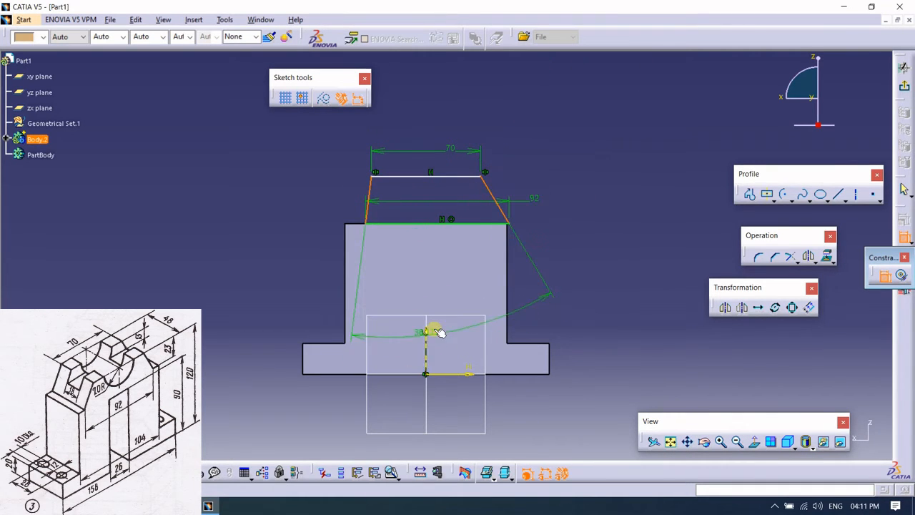
left_click(437, 332)
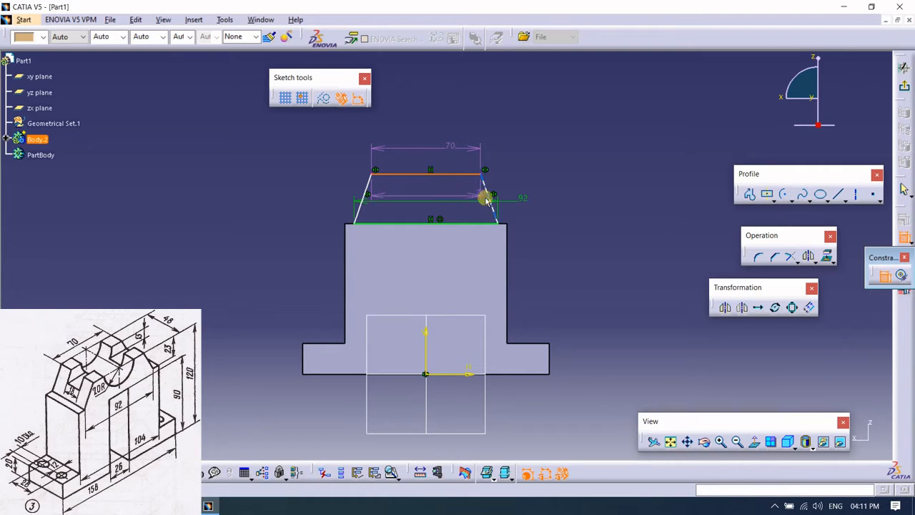
left_click(564, 207)
double_click(564, 207)
type("23")
key("Return")
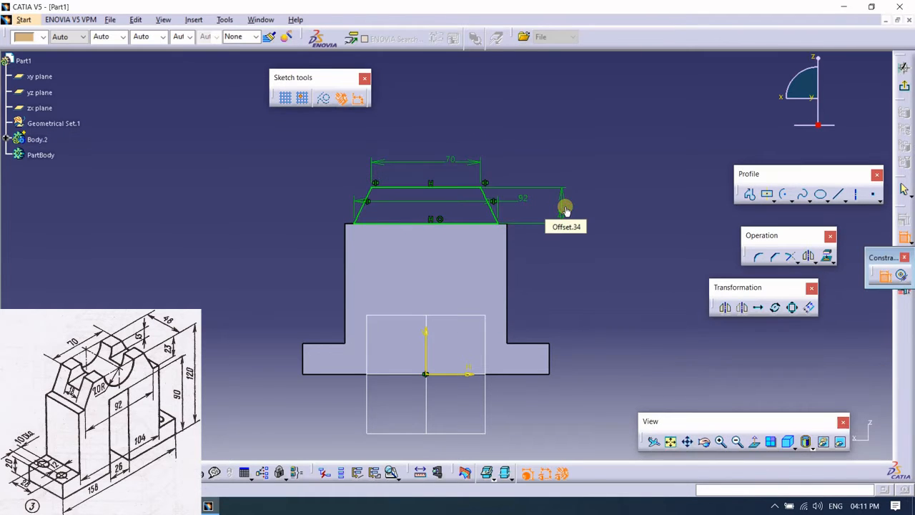
Step: Leave the sketch, start a Pad of the trapezoid and try the Up to next limit
left_click(904, 85)
left_click(832, 180)
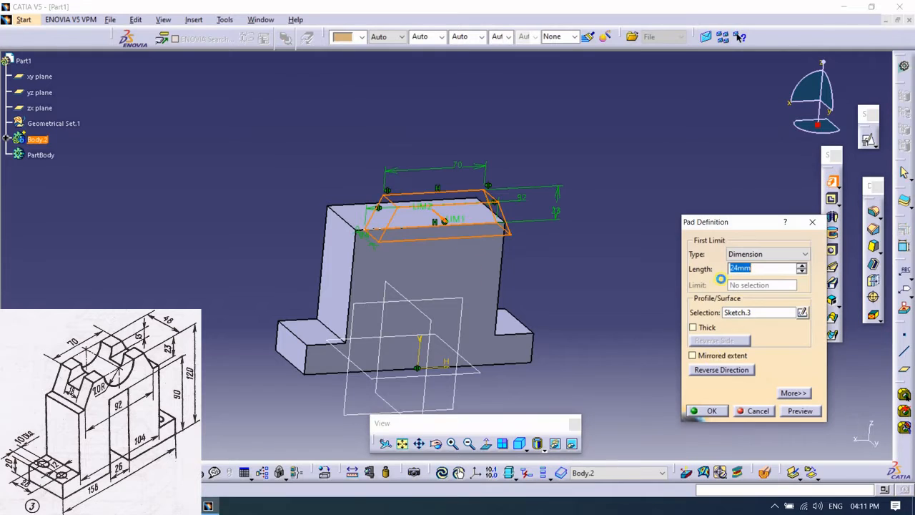
left_click(767, 254)
left_click(747, 272)
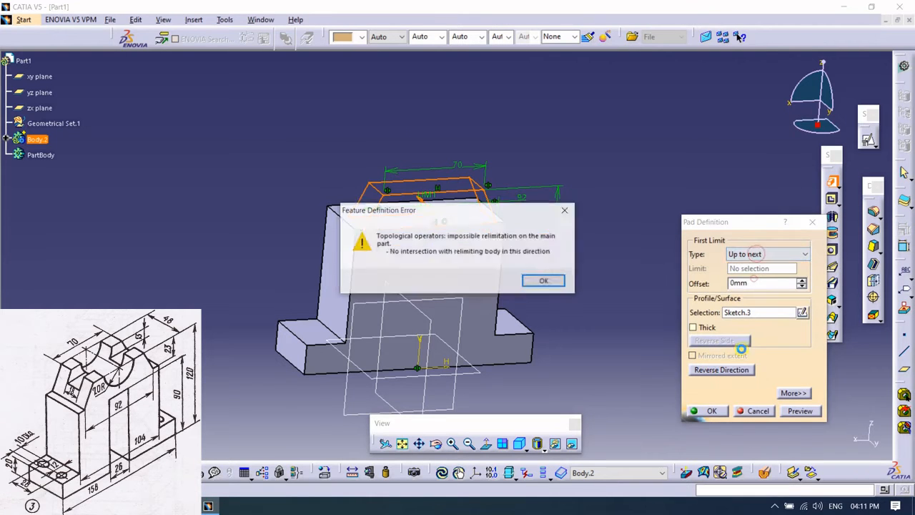
left_click(560, 279)
Step: Try the Up to surface limit for the trapezoid's pad, using the block's opposite large face
middle_click_drag(436, 321, 516, 361)
left_click(767, 254)
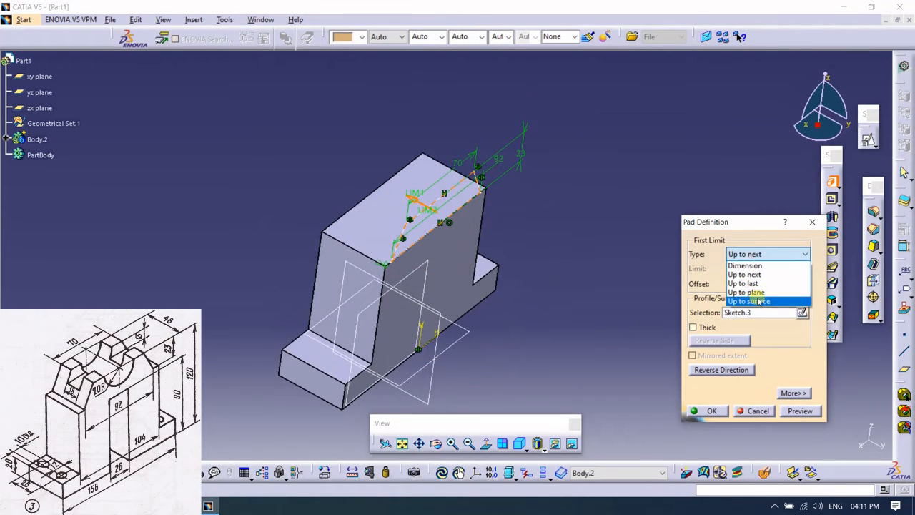
left_click(758, 299)
middle_click_drag(354, 286, 458, 334)
left_click(359, 281)
left_click(550, 282)
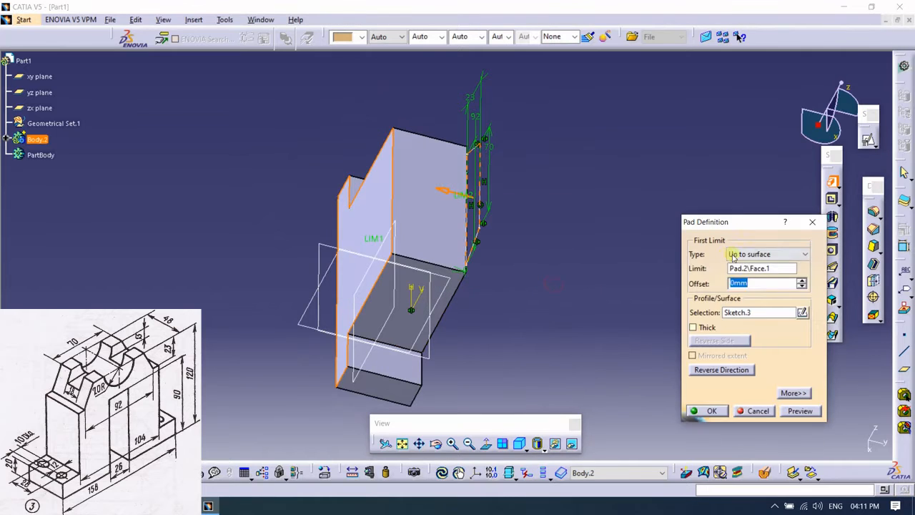
Step: Pad the trapezoid with the Up to plane limit, using the block's opposite large face
left_click(736, 255)
left_click(745, 290)
left_click(377, 198)
left_click(707, 411)
Step: Start a positioned sketch on the body's front face and draw a circle centered above the top edge and overlapping it
mouse_move(557, 186)
middle_mouse_down()
mouse_move(333, 197)
mouse_move(524, 254)
mouse_move(388, 245)
middle_mouse_up()
left_click(388, 245)
left_click(868, 141)
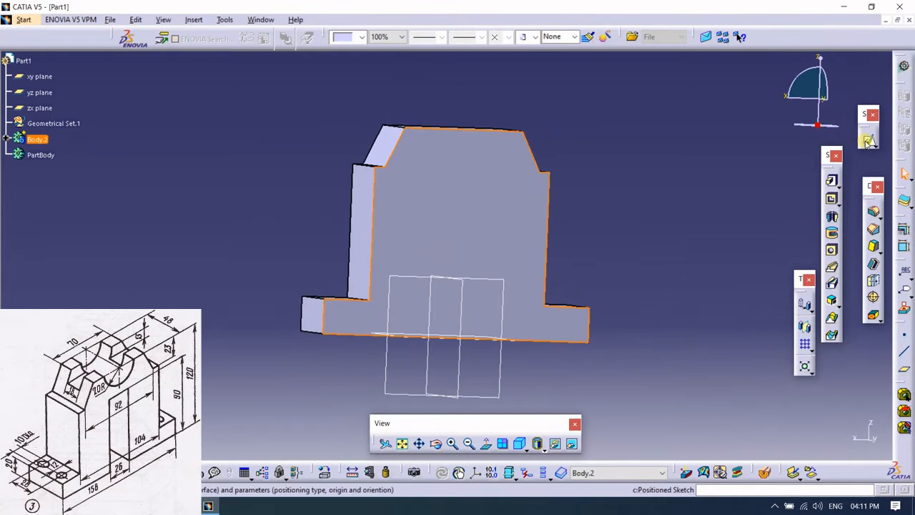
left_click(815, 439)
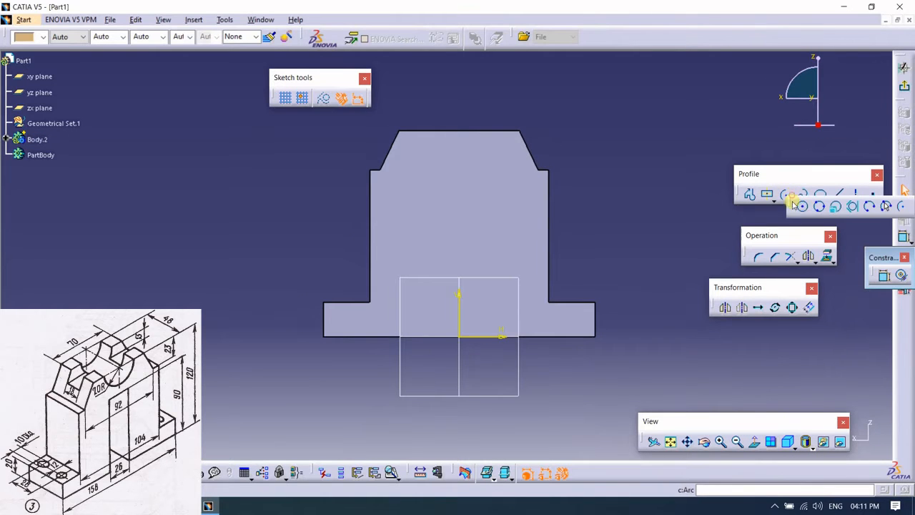
left_click(458, 167)
left_click(485, 198)
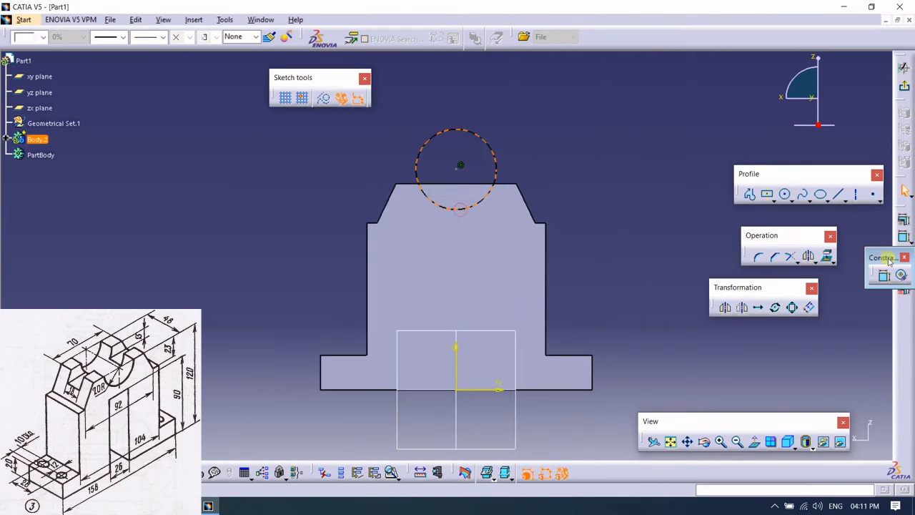
Step: Set the diameter of the circle over the top edge to 40 mm
left_click(535, 136)
double_click(527, 139)
type("40")
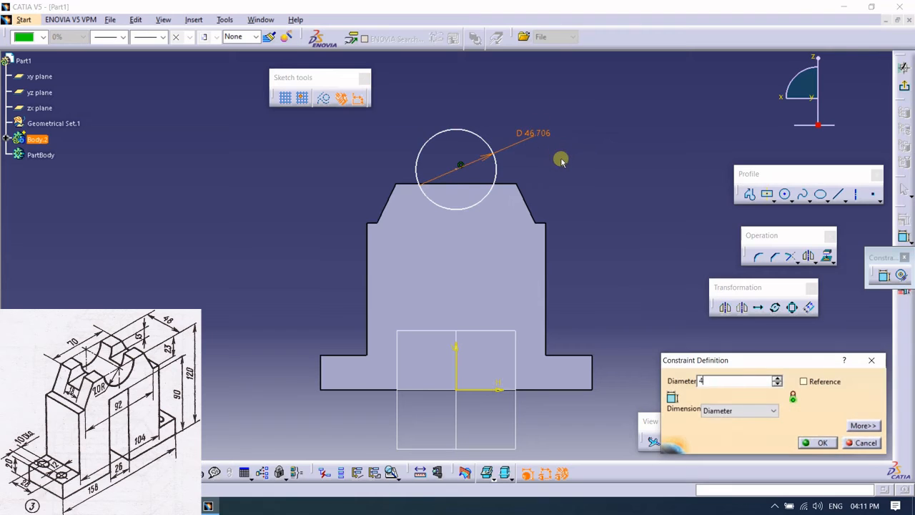
key("Return")
left_click(449, 165)
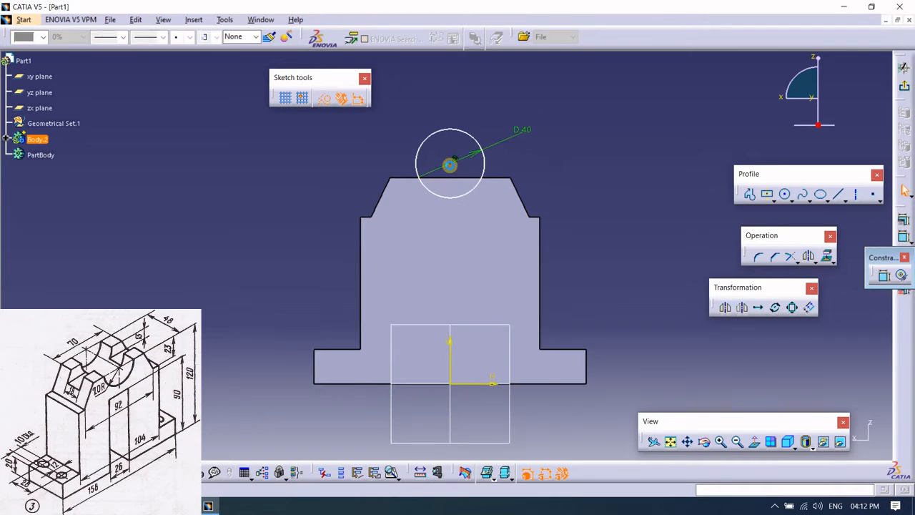
Step: Constrain the circle's center 120 mm above the base plate's lower edge
left_click(884, 277)
left_click(563, 386)
left_click(577, 290)
double_click(576, 295)
type("120")
key("Return")
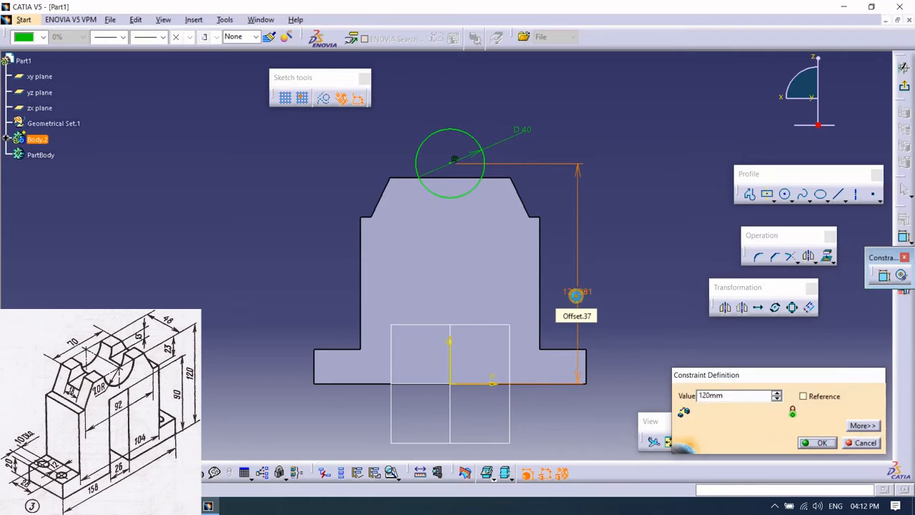
Step: Leave the sketch and cut the circle out of the block's top with an Up to next Pocket
left_click(905, 93)
left_click(832, 199)
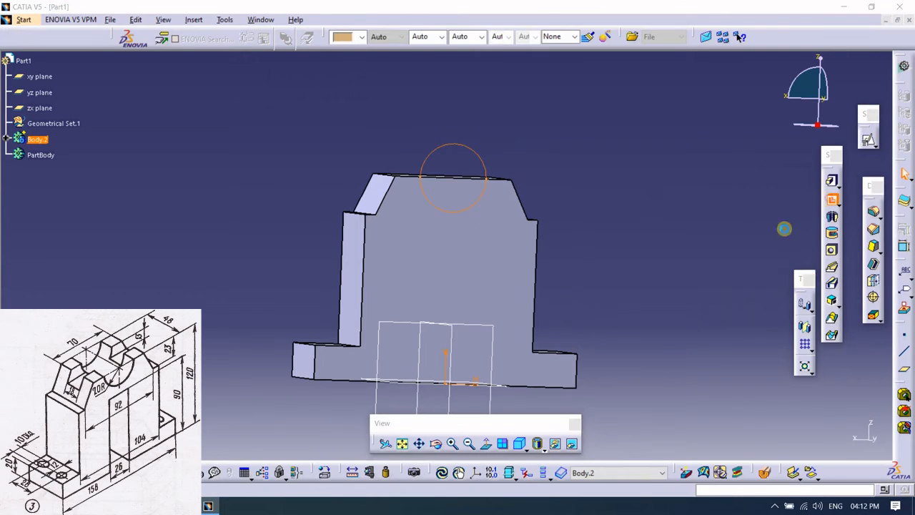
left_click(755, 257)
left_click(744, 274)
left_click(705, 411)
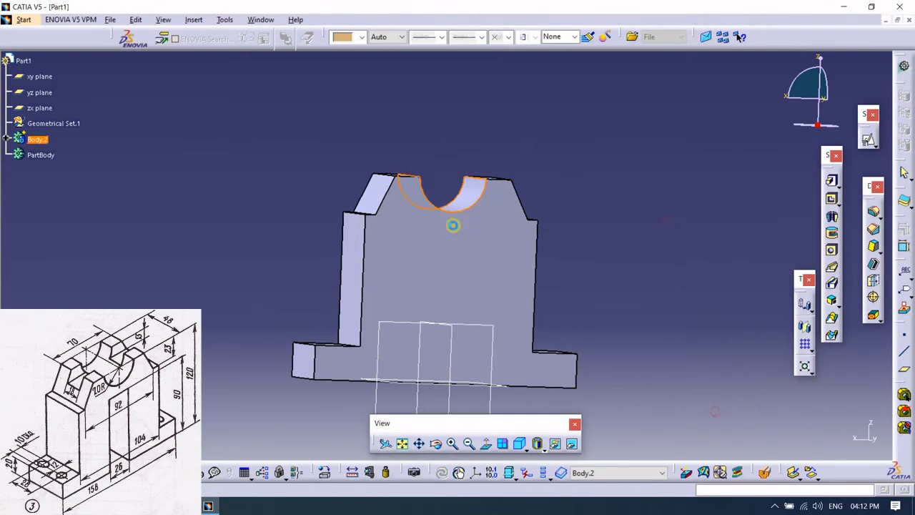
Step: Start a positioned sketch on the body's front face and draw a centered rectangle about 34 mm wide reaching below the base
middle_click_drag(453, 220, 527, 286)
left_click(485, 272)
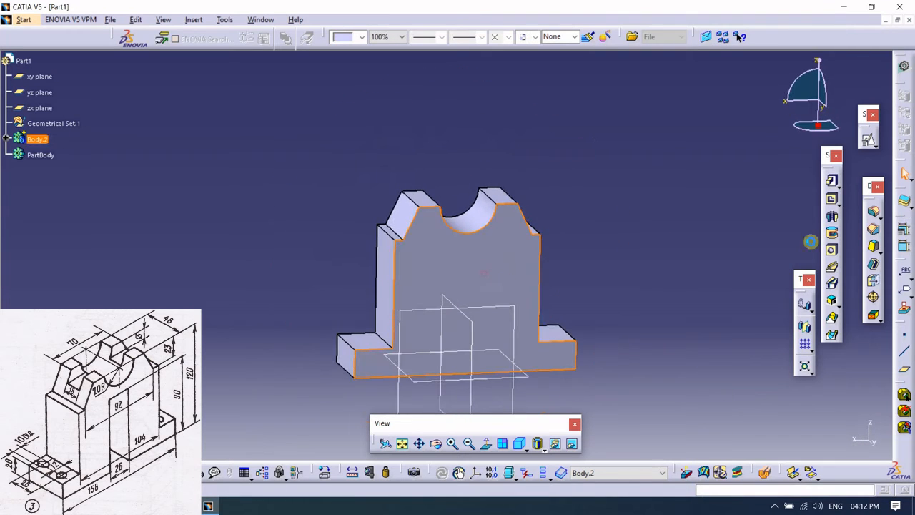
left_click(867, 140)
left_click(816, 440)
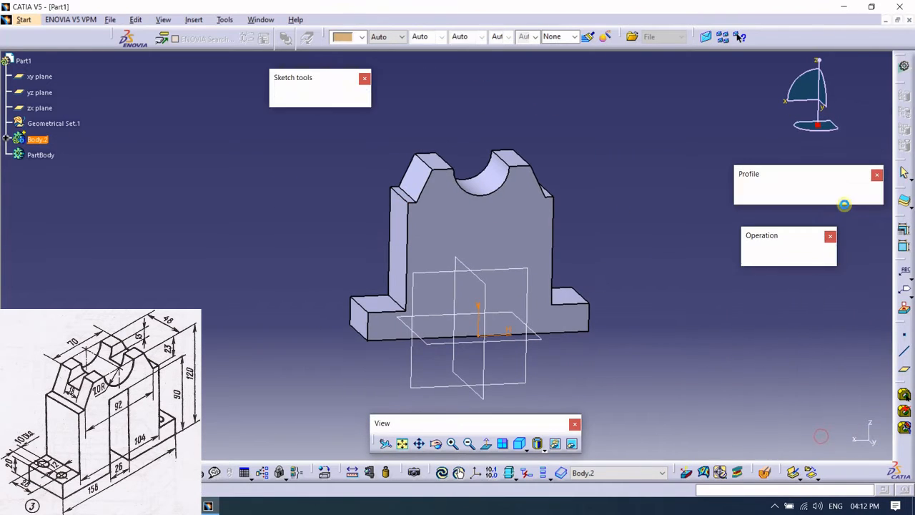
left_click(770, 197)
left_click(483, 266)
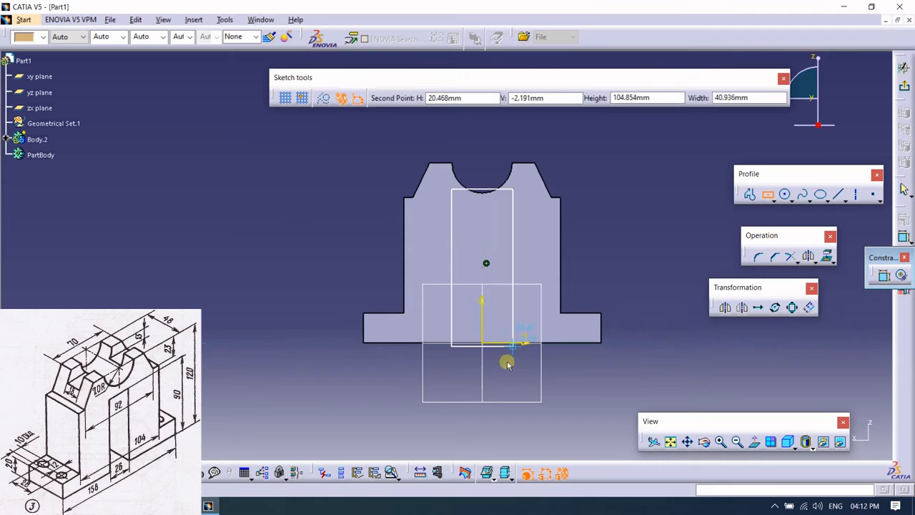
left_click(508, 361)
Step: Constrain the rectangle's width to 26 mm
left_click(486, 174)
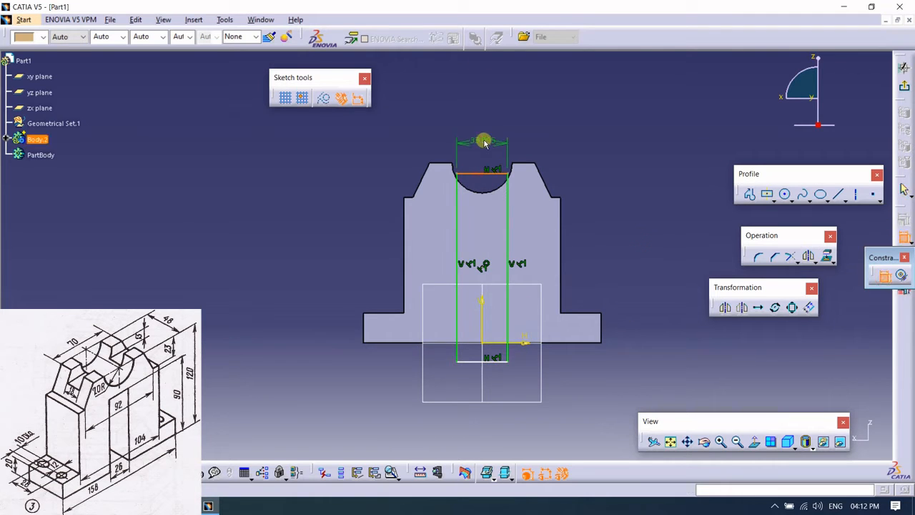
double_click(478, 135)
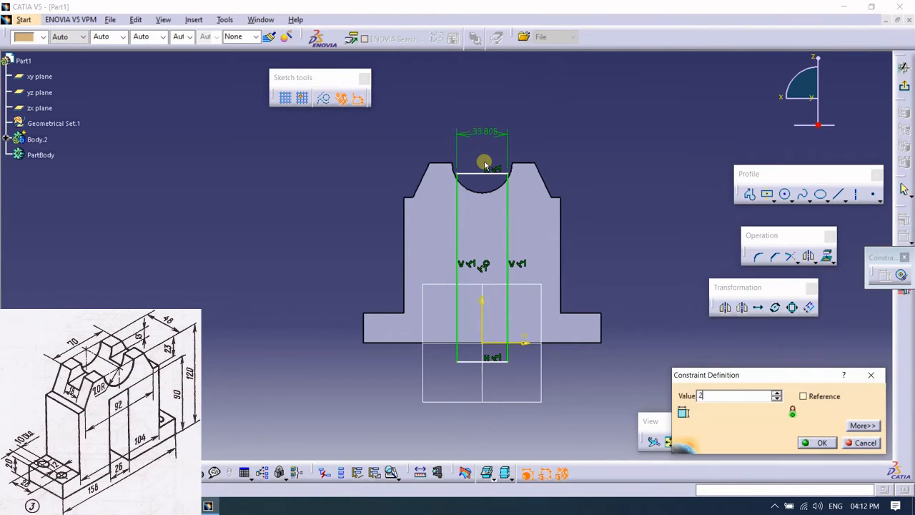
type("26")
key("Return")
Step: Constrain the rectangle's top edge 90 mm above the base's lower edge and set its height to 100 mm
middle_click_drag(435, 260, 380, 243)
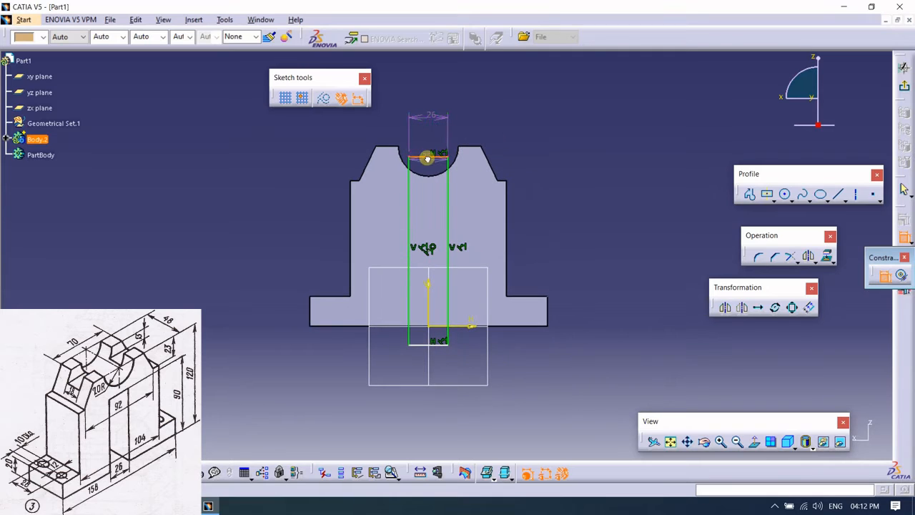
double_click(570, 255)
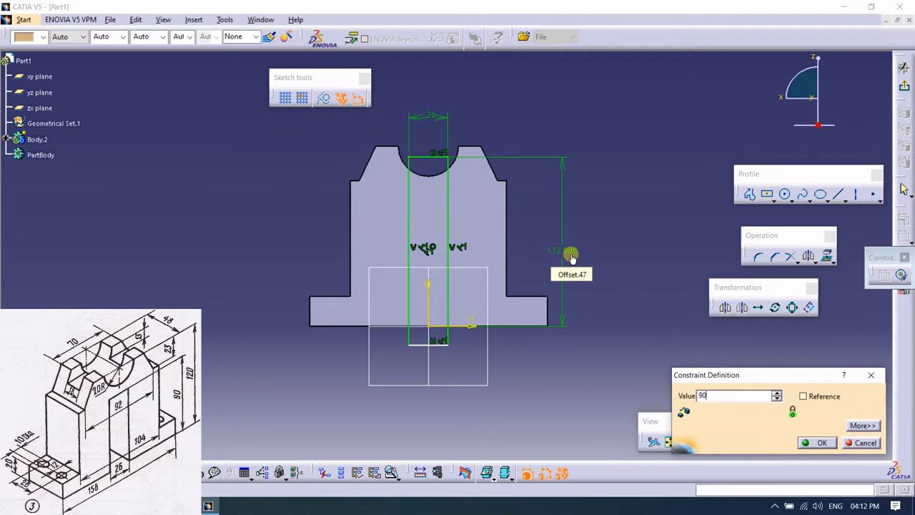
key("Return")
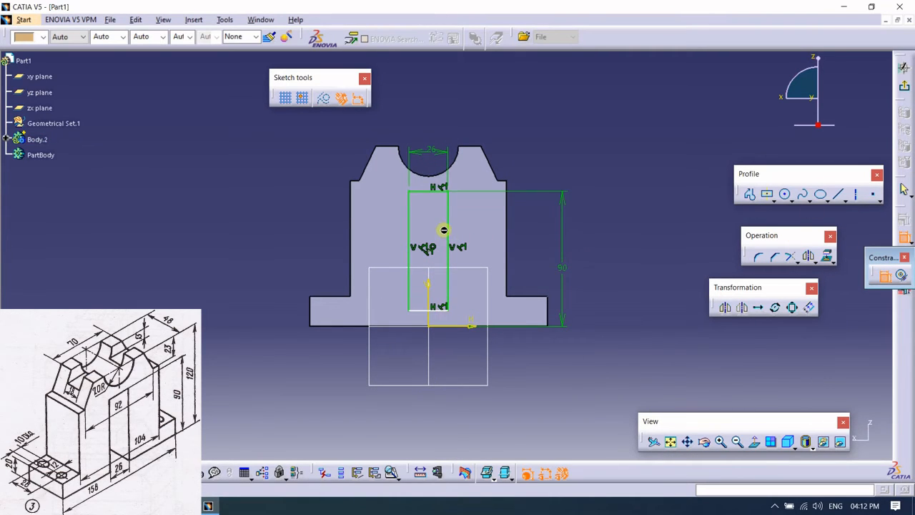
double_click(524, 229)
type("100")
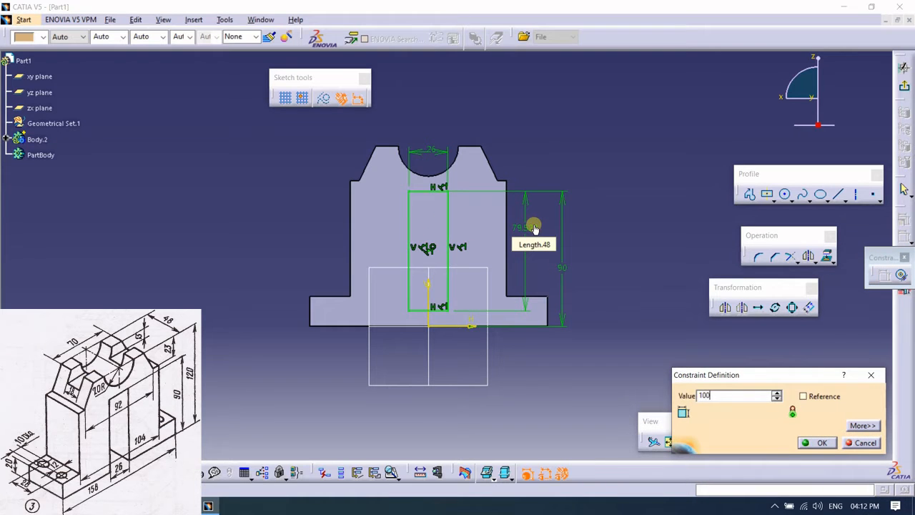
key("Return")
Step: Leave the sketch and cut the rectangular opening through the block with an Up to next Pocket
left_click(904, 86)
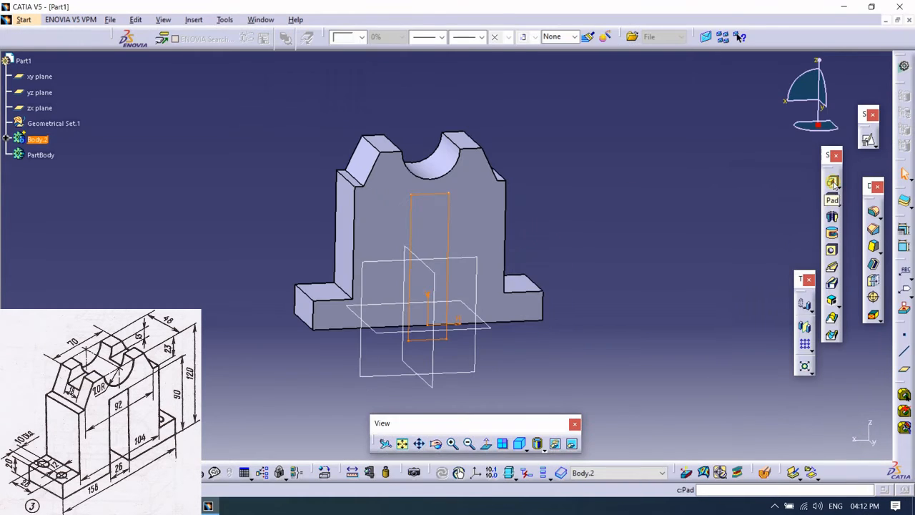
left_click(802, 411)
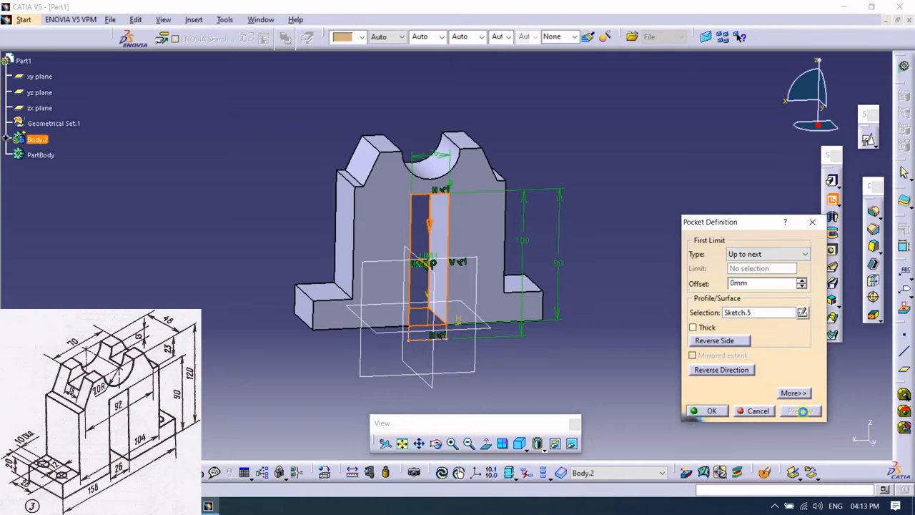
left_click(711, 411)
Step: Start a positioned sketch on the yz plane and draw a centered rectangle about 25 mm wide overlapping the block's top edge
middle_click_drag(663, 343, 453, 272)
left_click(453, 272)
left_click(874, 147)
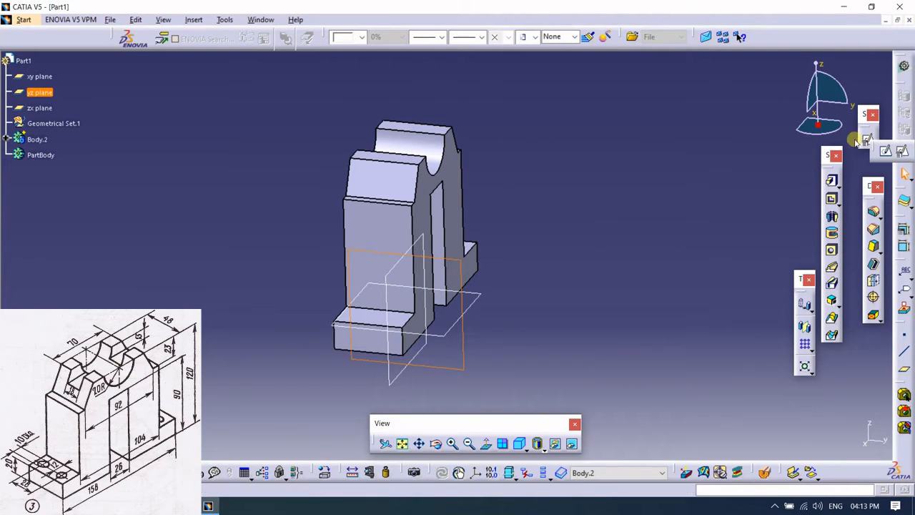
left_click(865, 140)
left_click(817, 440)
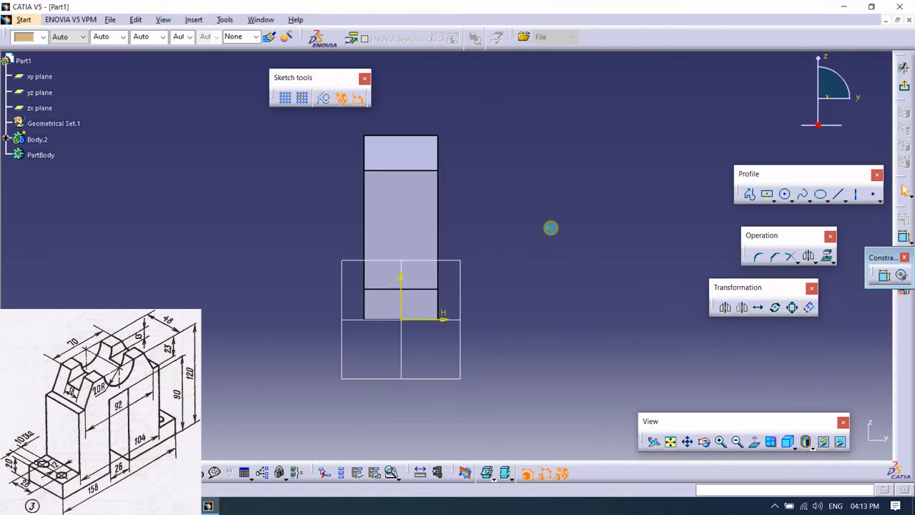
left_click(765, 200)
left_click(890, 207)
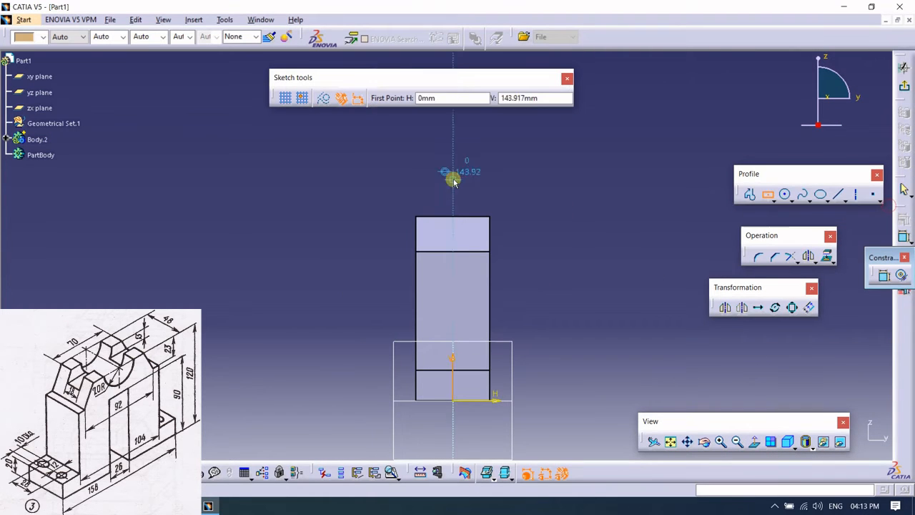
left_click(453, 201)
left_click(472, 235)
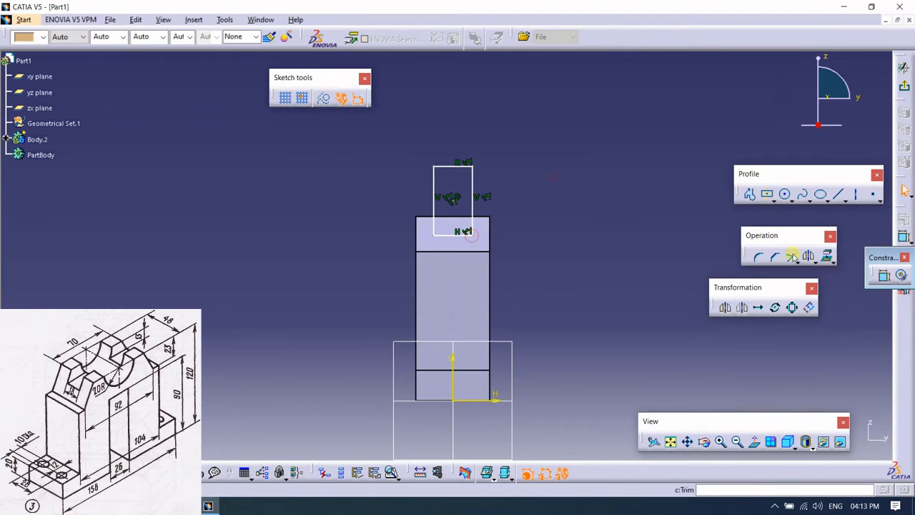
Step: Constrain the width of the rectangle at the block's top to 18 mm
left_click(452, 161)
double_click(450, 141)
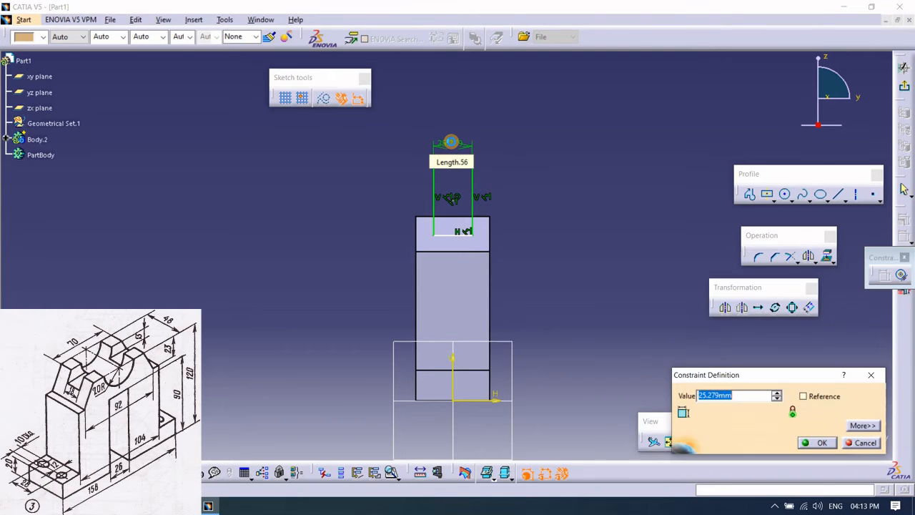
type("18")
key("Return")
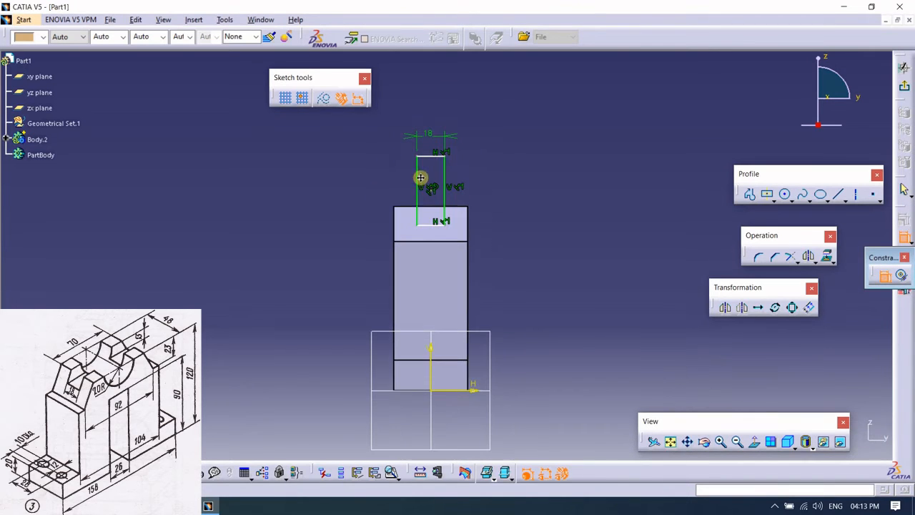
Step: Constrain the rectangle's lower edge 13 mm below the block's top edge
left_click(437, 225)
double_click(537, 224)
type("13")
key("Return")
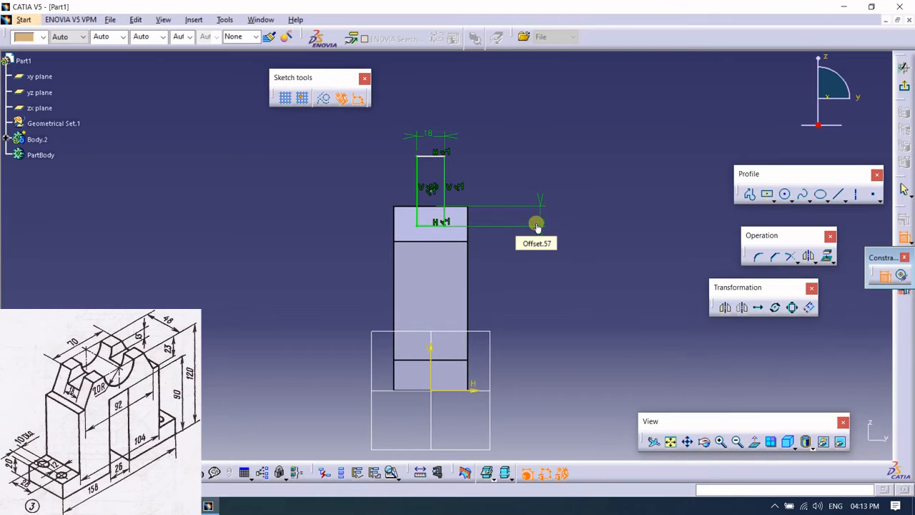
Step: Leave the sketch and cut the top slot with a Dimension-type Pocket using mirrored extent, reaching through both tapered sides
left_click(904, 87)
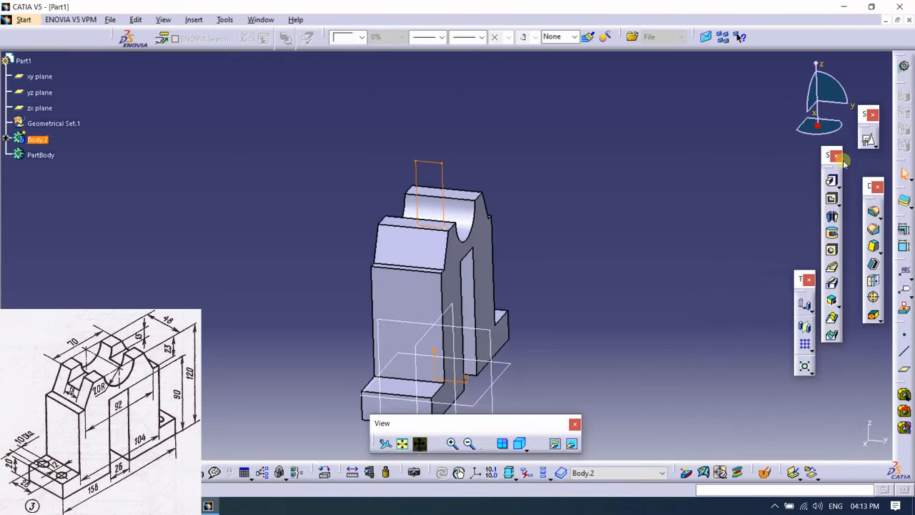
left_click(833, 199)
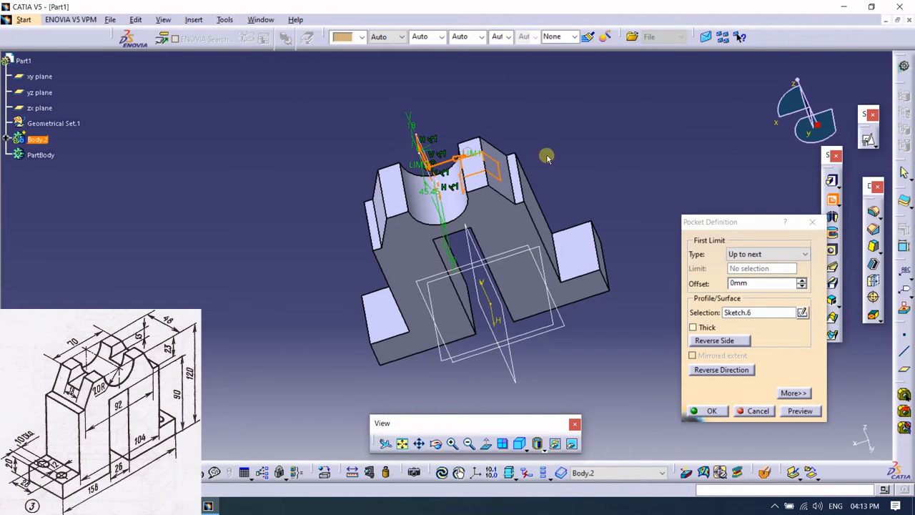
left_click(767, 254)
left_click(750, 264)
left_click(692, 355)
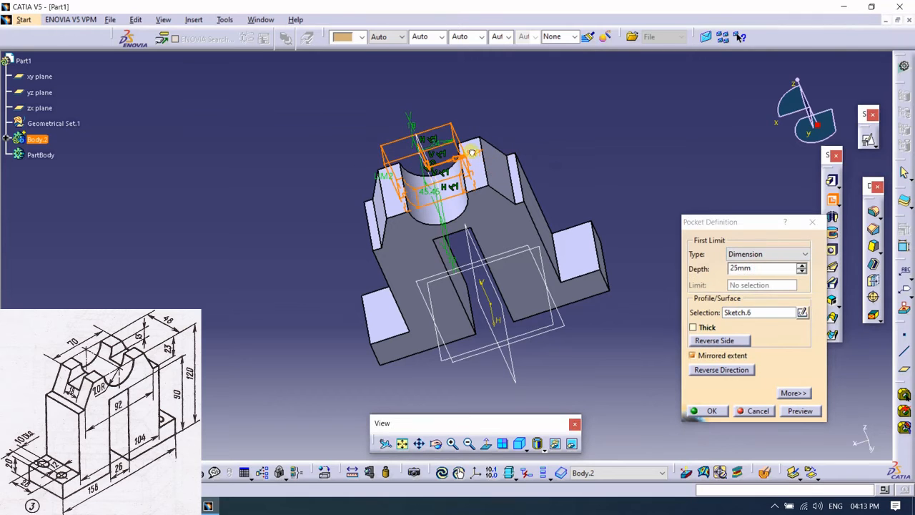
left_click(700, 409)
Step: Start a positioned sketch on the base plate's upper face and place two points on one flange, one on each side of the centerline
mouse_move(517, 210)
middle_mouse_down()
mouse_move(565, 174)
mouse_move(593, 178)
mouse_move(539, 241)
mouse_move(599, 209)
middle_mouse_up()
left_click(394, 287)
left_click(869, 140)
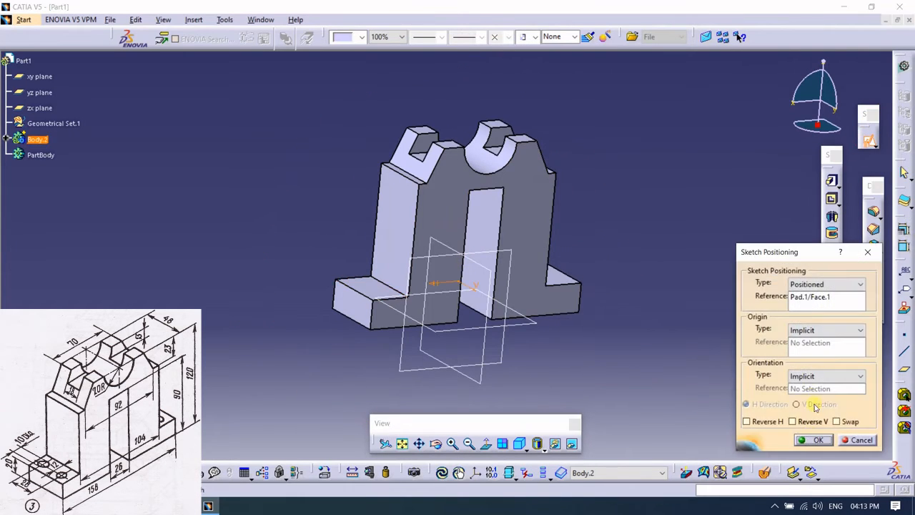
left_click(815, 440)
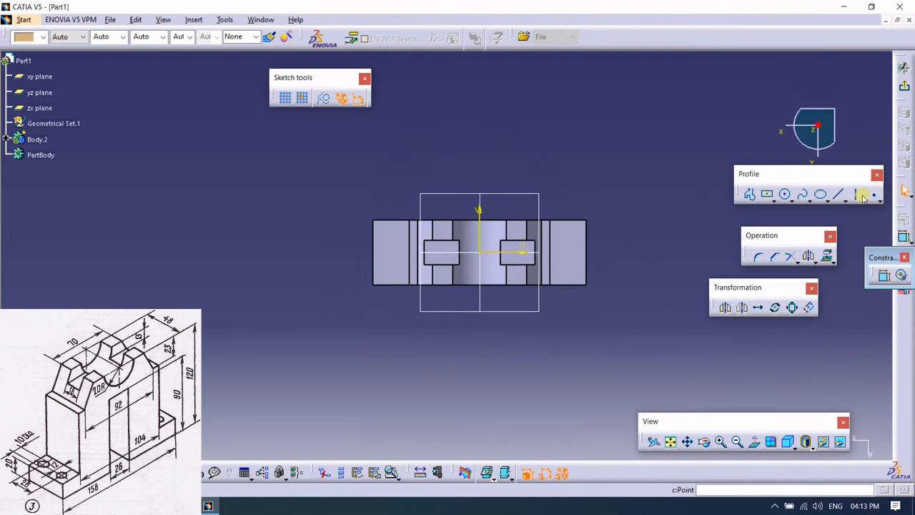
left_click(871, 198)
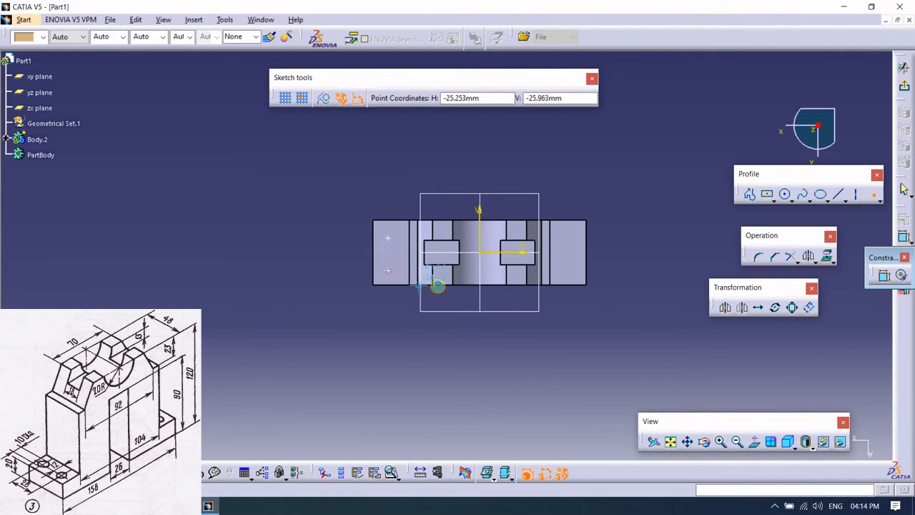
Step: Constrain one flange point 12 mm from the upright block's side wall
left_click(884, 278)
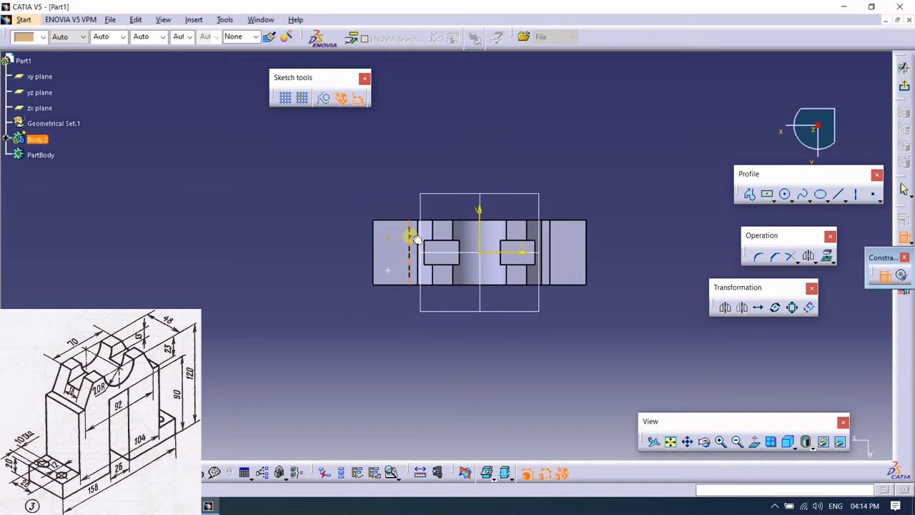
double_click(400, 195)
type("12")
key("Return")
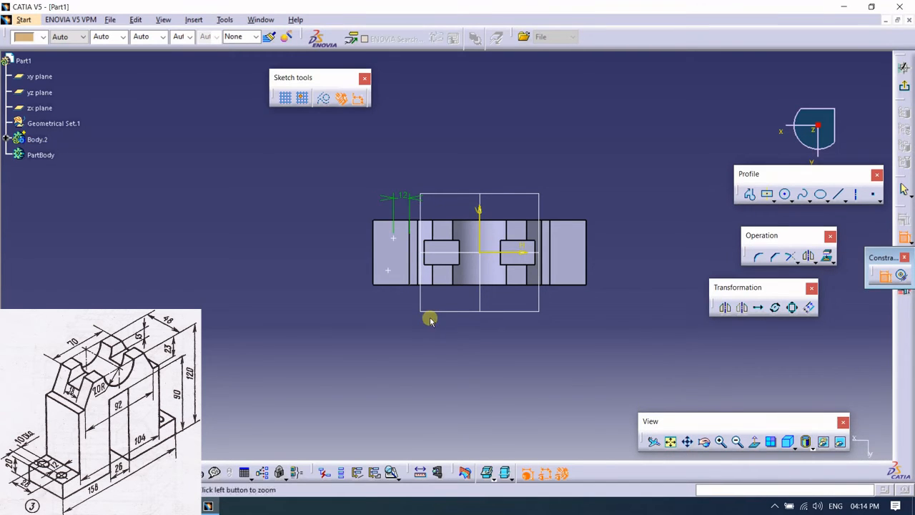
Step: Dimension the two flange points with Vertical Measure Direction and set their spacing to 28 mm
middle_click_drag(430, 321, 426, 258)
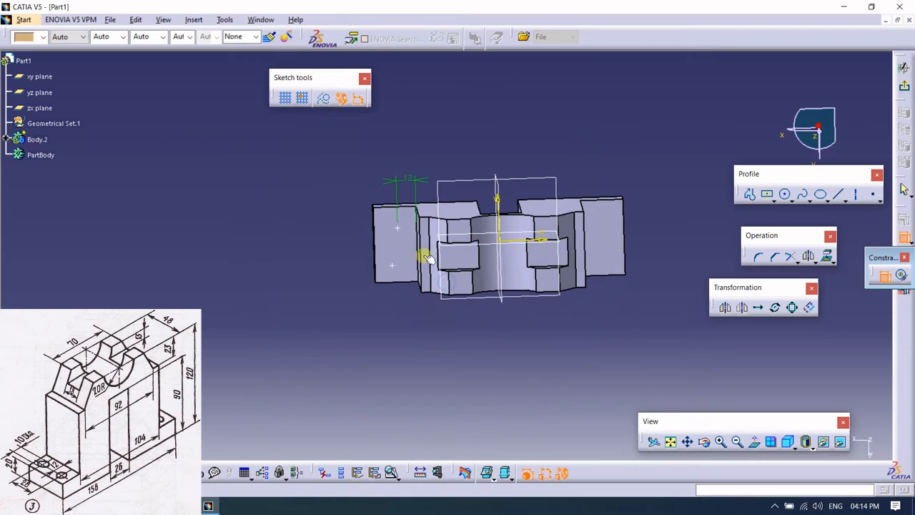
right_click(332, 272)
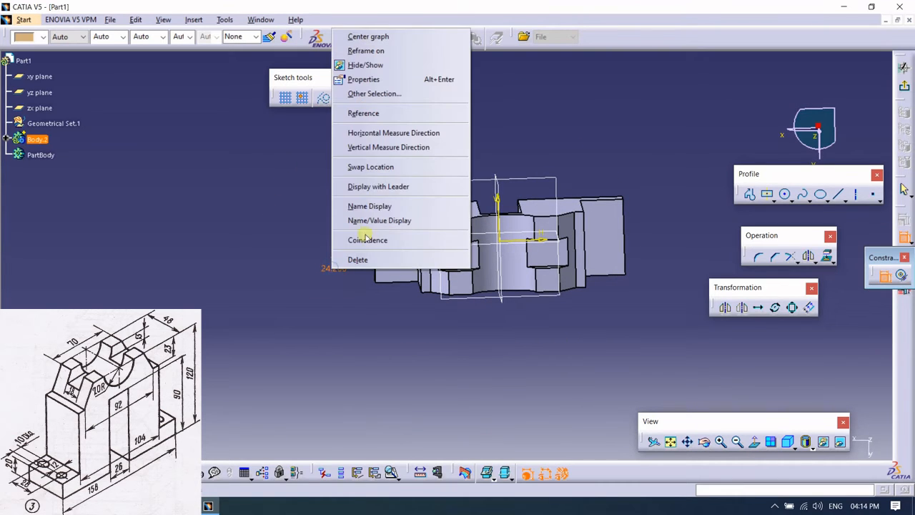
left_click(354, 147)
double_click(454, 254)
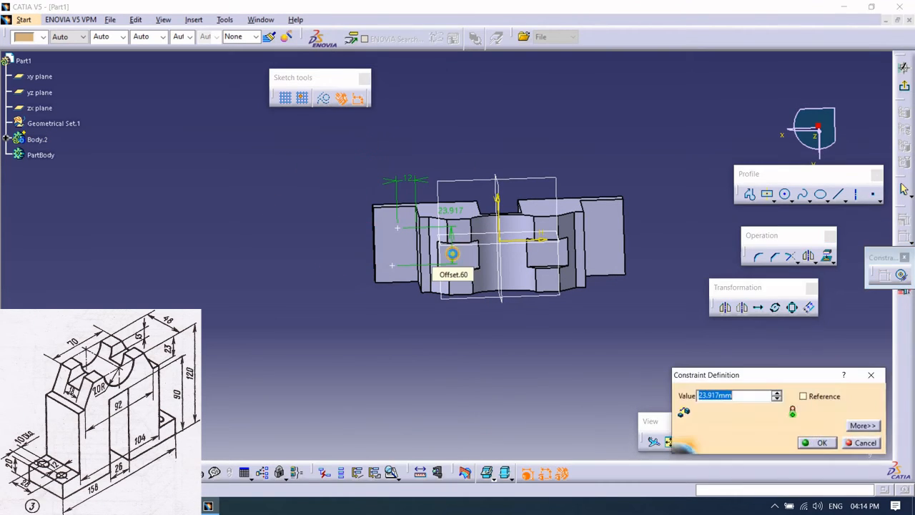
key("Return")
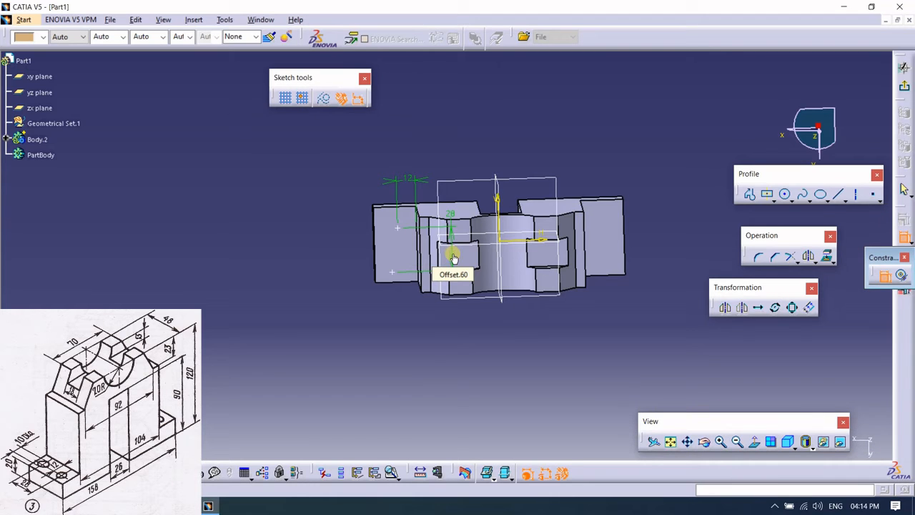
Step: Constrain the second flange point 12 mm from the upright block's side wall
left_click(746, 441)
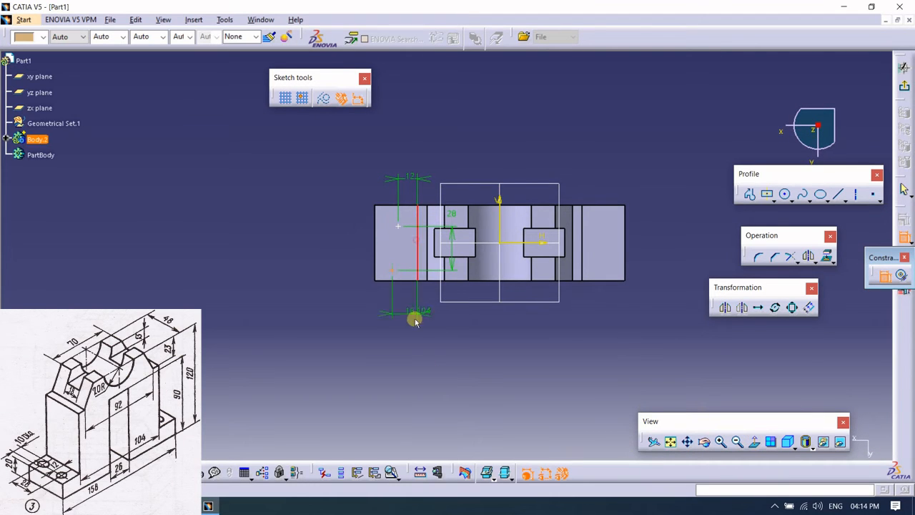
double_click(401, 322)
type("12")
key("Return")
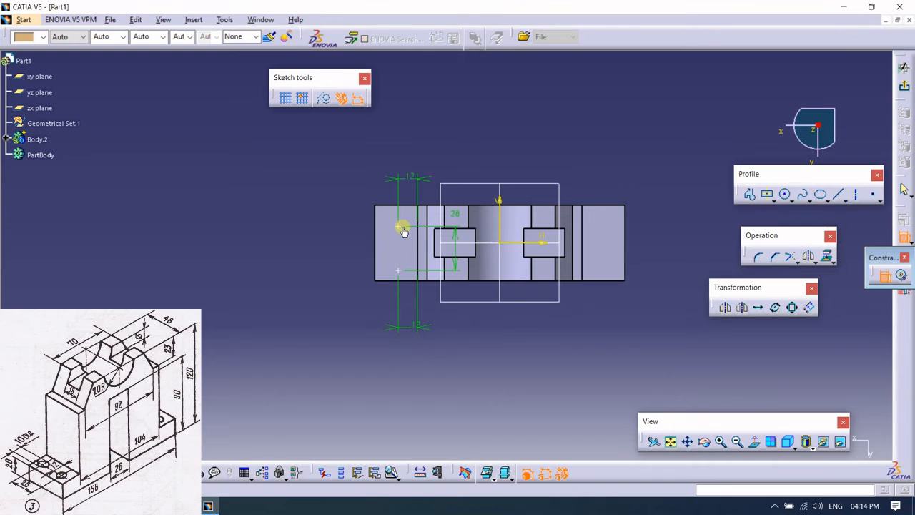
Step: Try to constrain the two flange points symmetrically about the sketch centerline with Allow symmetry line
left_click(397, 227)
right_click(434, 156)
left_click(503, 247)
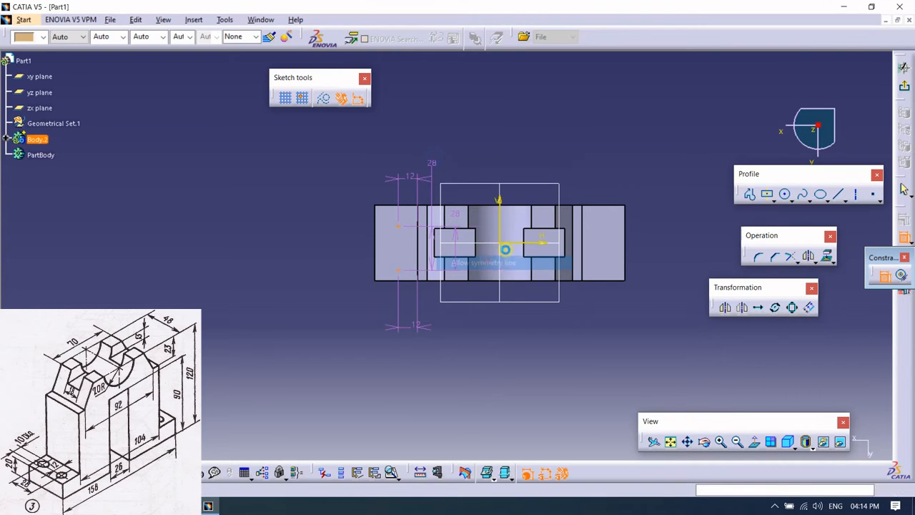
middle_click_drag(465, 313, 464, 318)
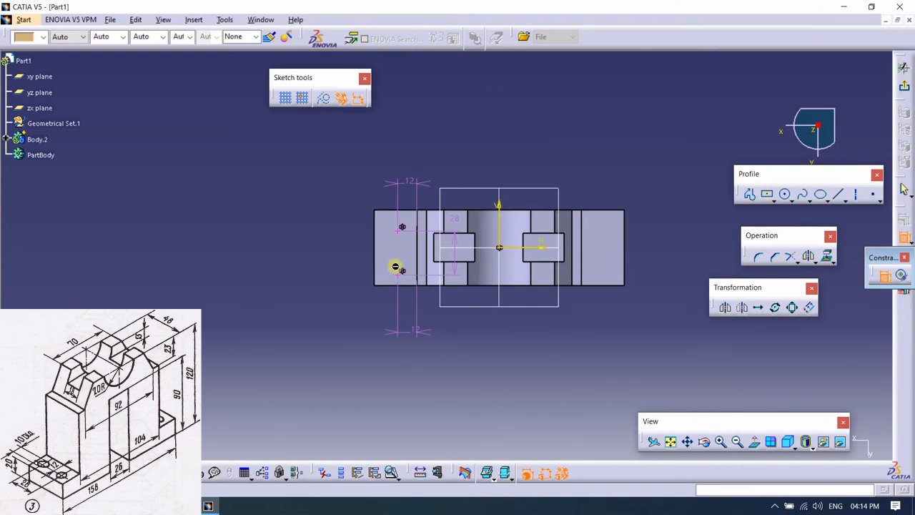
right_click(402, 276)
left_click(429, 357)
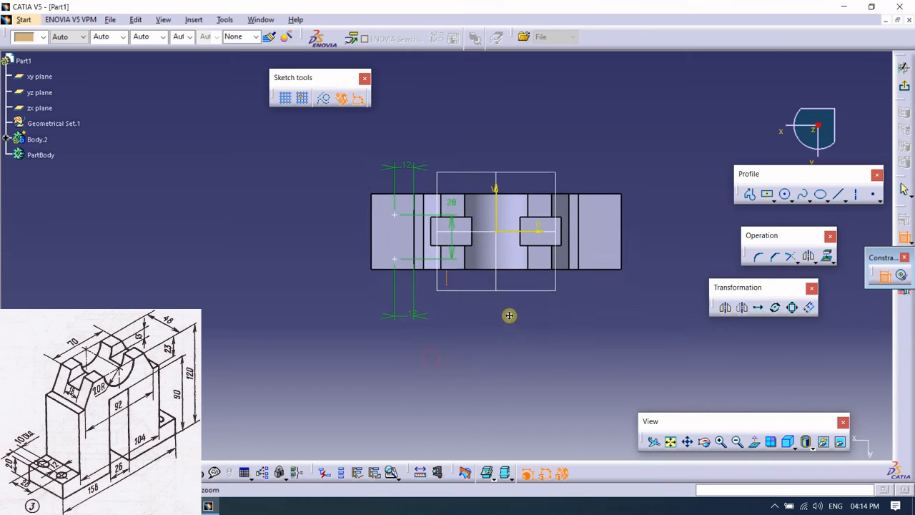
Step: Set one flange point's distance from the horizontal centerline to 28/2 mm and mirror both points onto the opposite flange
mouse_move(402, 277)
left_mouse_down()
mouse_move(394, 251)
mouse_move(394, 271)
left_mouse_up()
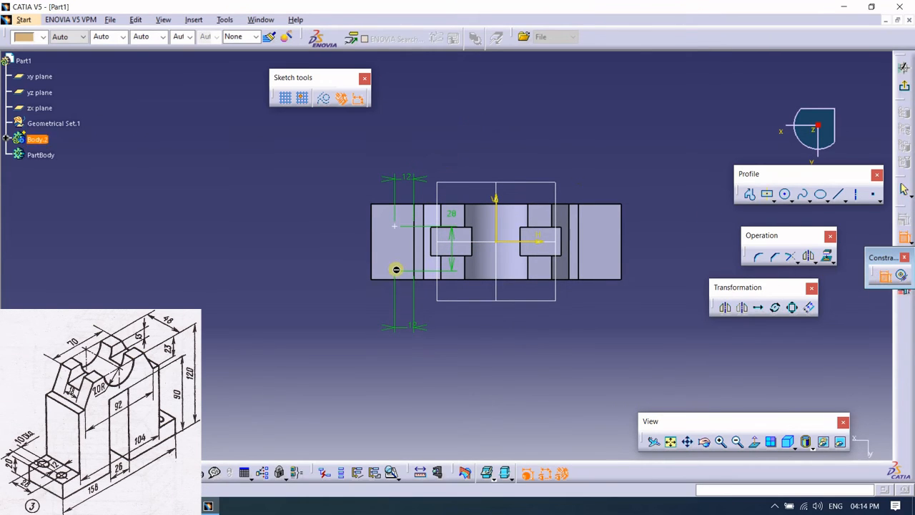
double_click(267, 238)
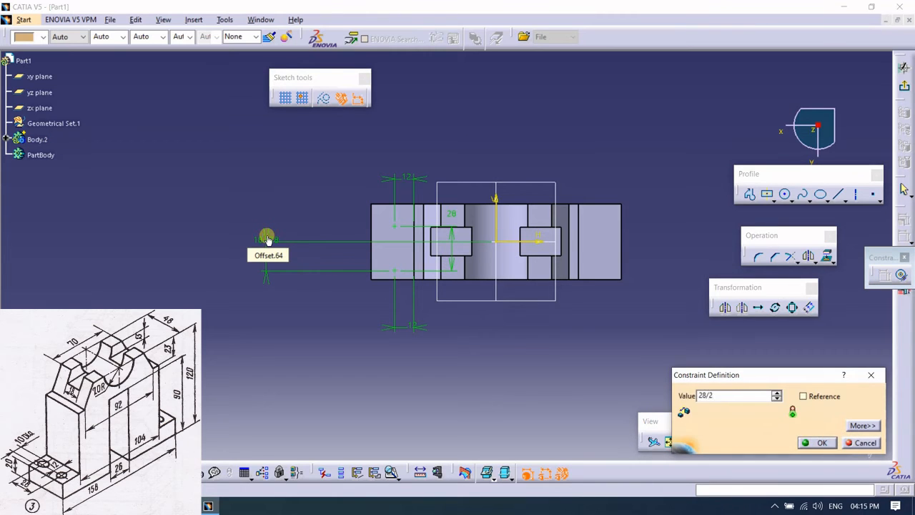
key("Return")
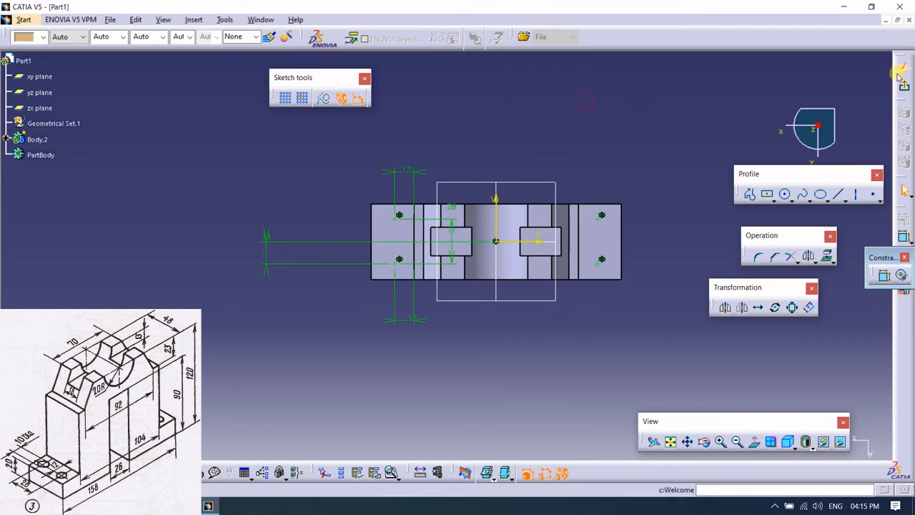
left_click(902, 189)
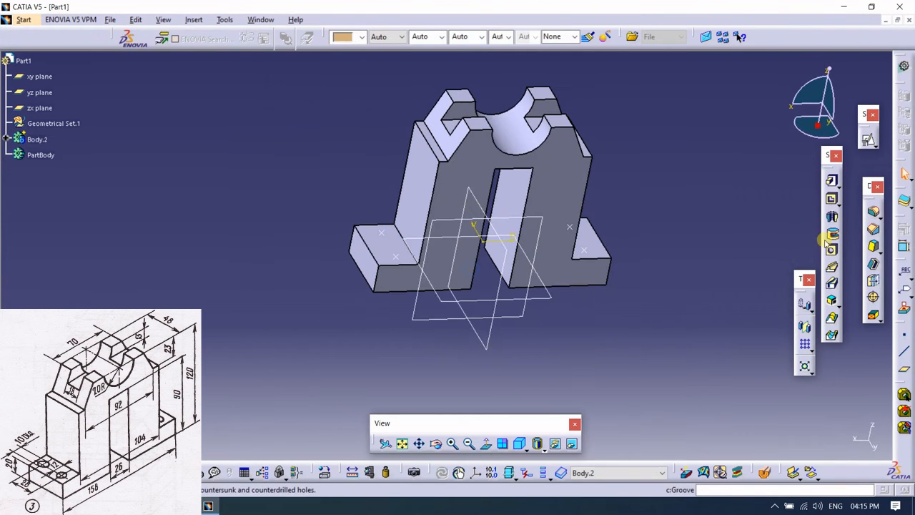
Step: Cut a 10 mm diameter Up To Next hole at the rear sketch point on the near flange
middle_click_drag(397, 276, 419, 337)
middle_click(470, 290)
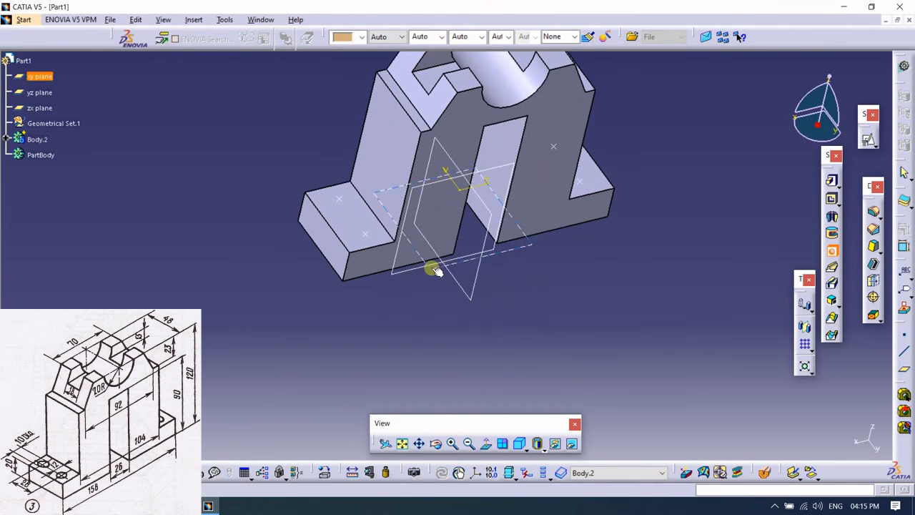
middle_click(421, 231)
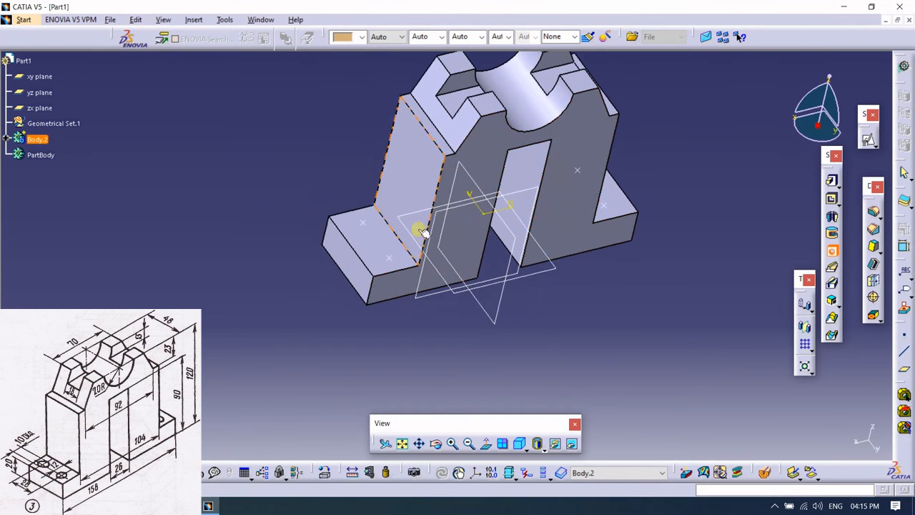
left_click(368, 244)
left_click(715, 249)
left_click(672, 269)
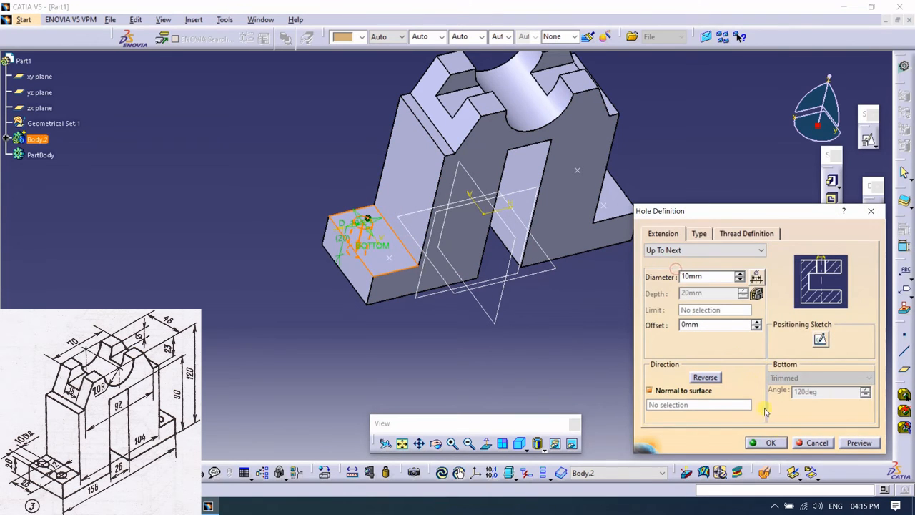
left_click(771, 443)
Step: Cut a matching 10 mm hole at the front sketch point of the same flange
middle_click_drag(354, 210, 348, 303)
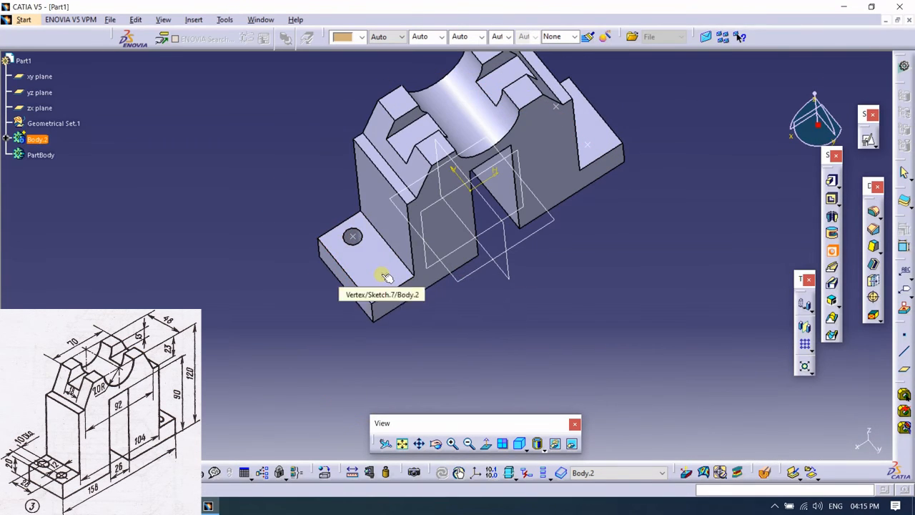
left_click(384, 275)
left_click(399, 273)
left_click(767, 443)
Step: Cut the same 10 mm holes at the two mirrored points on the opposite flange
middle_click_drag(636, 275, 564, 249)
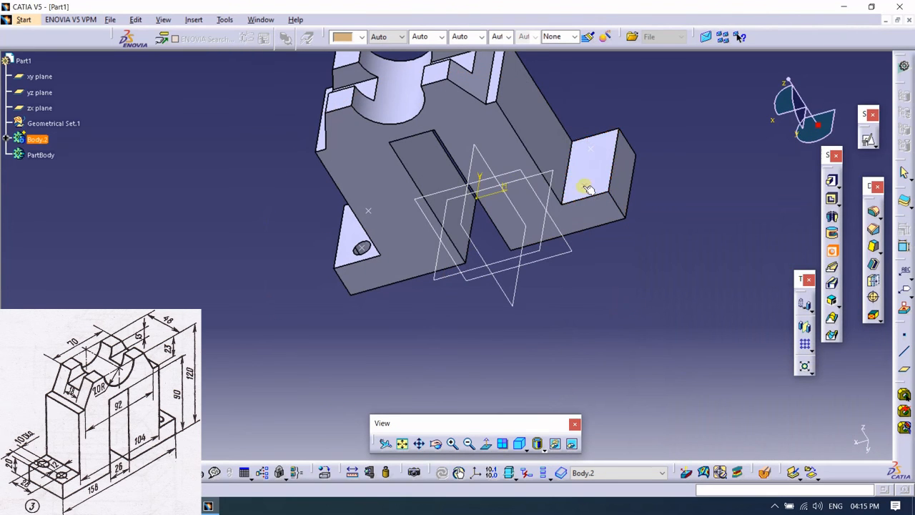
left_click(586, 188)
left_click(768, 442)
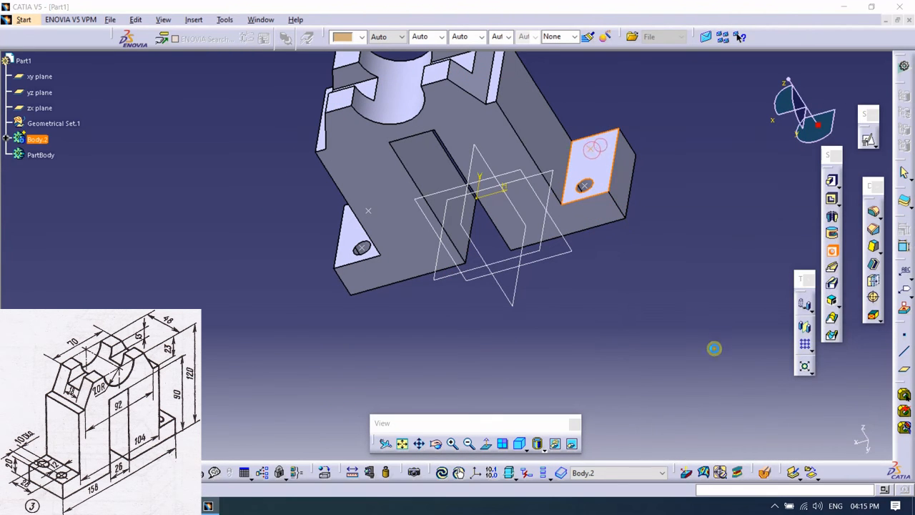
middle_click_drag(714, 348, 529, 363)
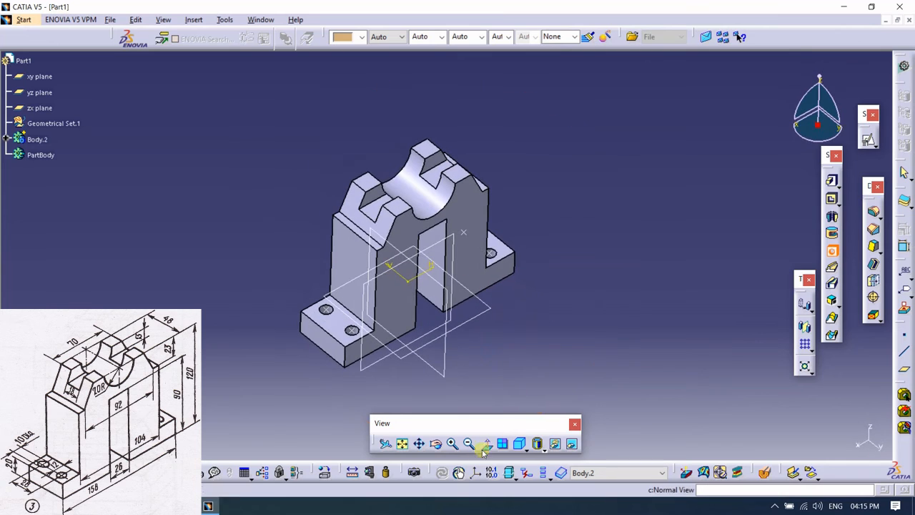
left_click(402, 444)
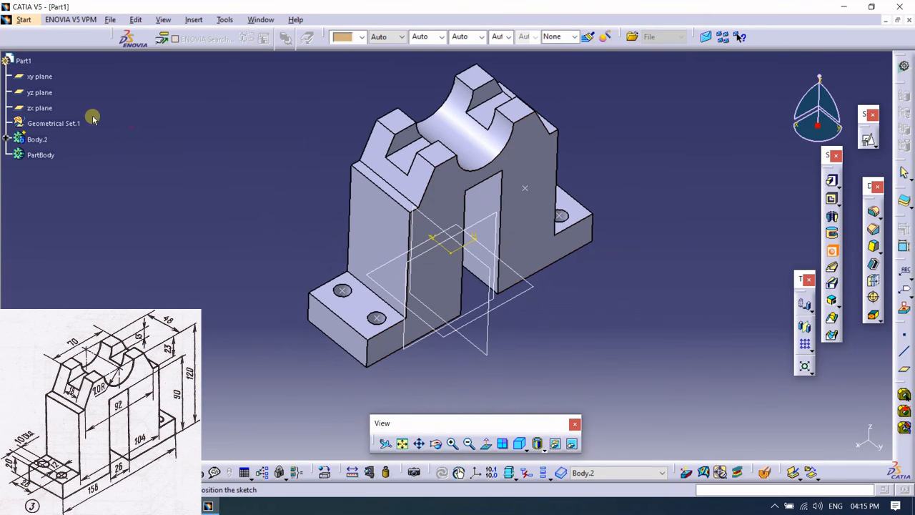
Step: Cancel the unneeded hole definition and hide the xy, yz and zx reference planes
left_click(44, 76)
left_click(871, 212)
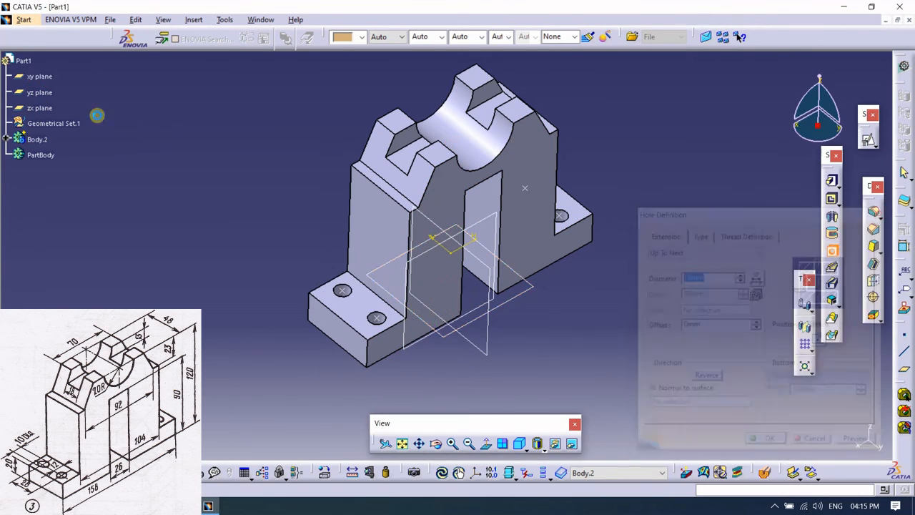
left_click(40, 77)
left_click(40, 108, "shift")
right_click(40, 107)
left_click(74, 141)
left_click(172, 127)
Step: Inspect the finished bracket from several angles and show it in the standard isometric view
middle_click_drag(423, 270, 389, 307)
middle_click_drag(375, 334, 494, 286)
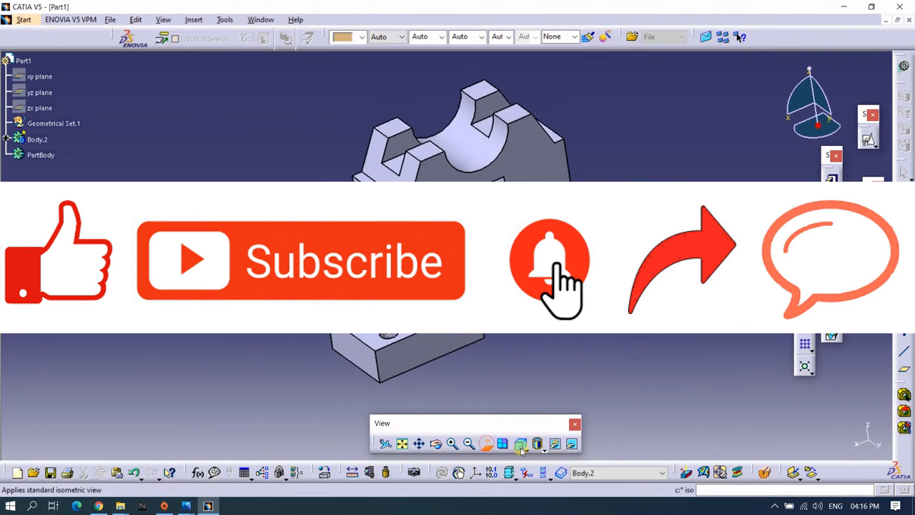
left_click(486, 443)
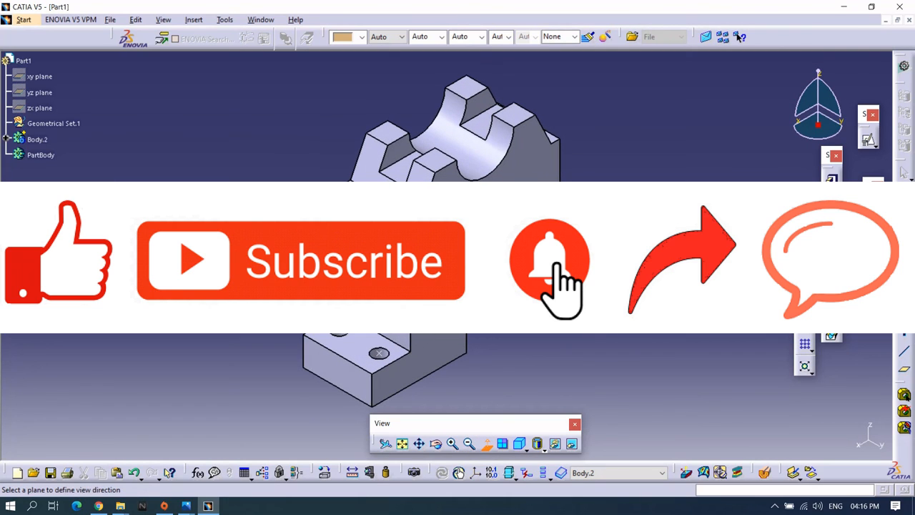